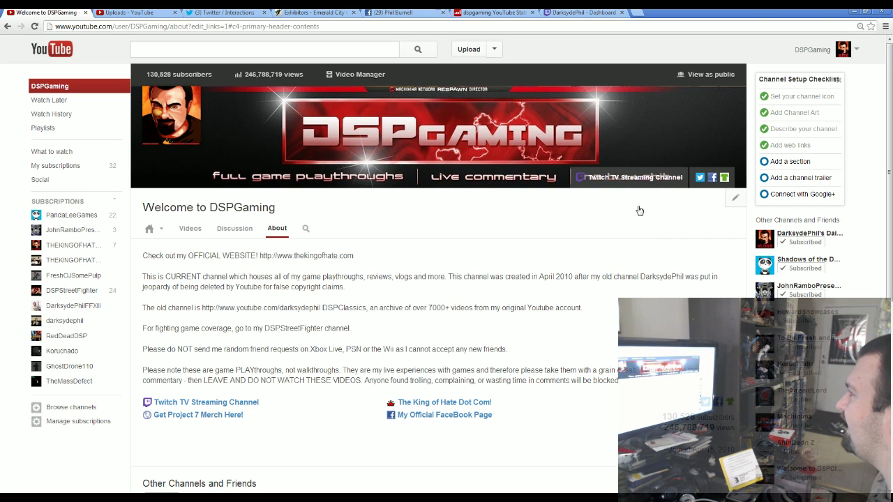
- Return to the DSPGaming channel page and bring up its channel-art link editing options
click(582, 12)
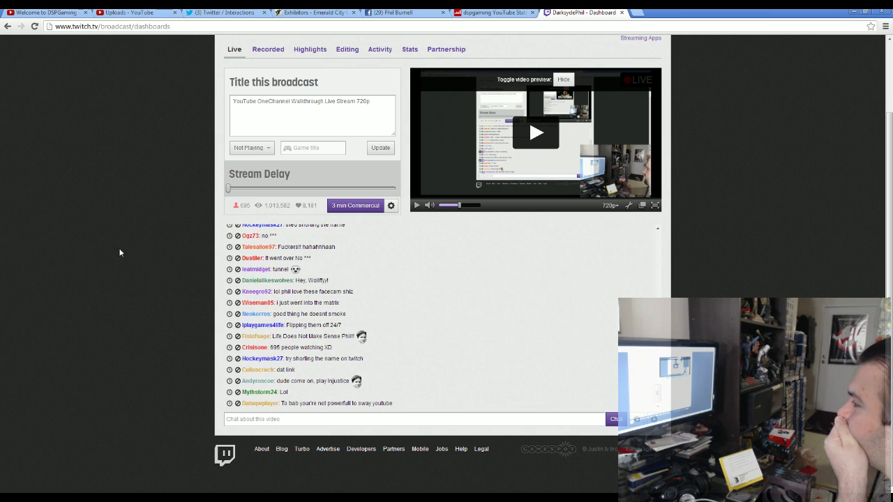
key(ctrl+Tab)
click(734, 95)
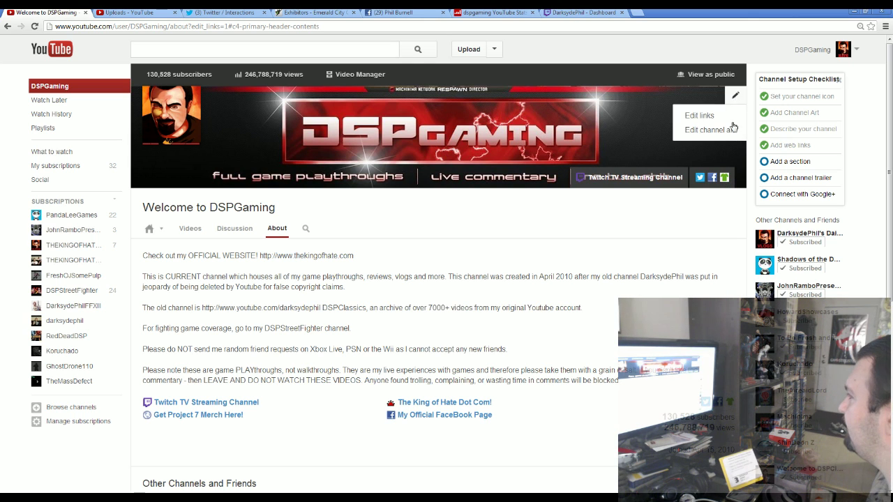
click(711, 116)
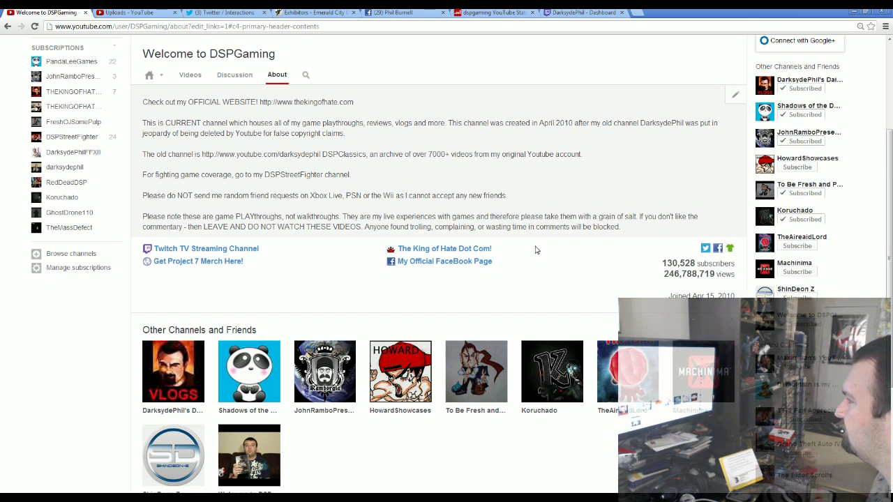
scroll(533, 303, down, 3)
scroll(534, 302, up, 5)
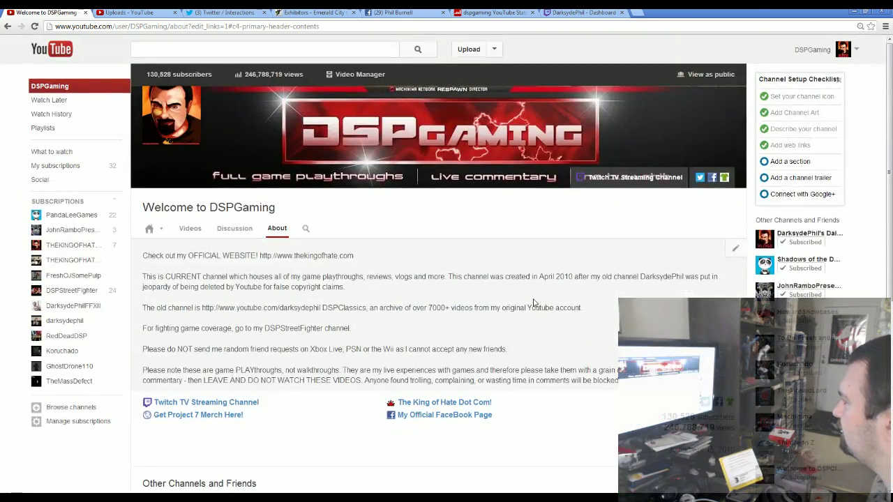
click(735, 98)
click(694, 115)
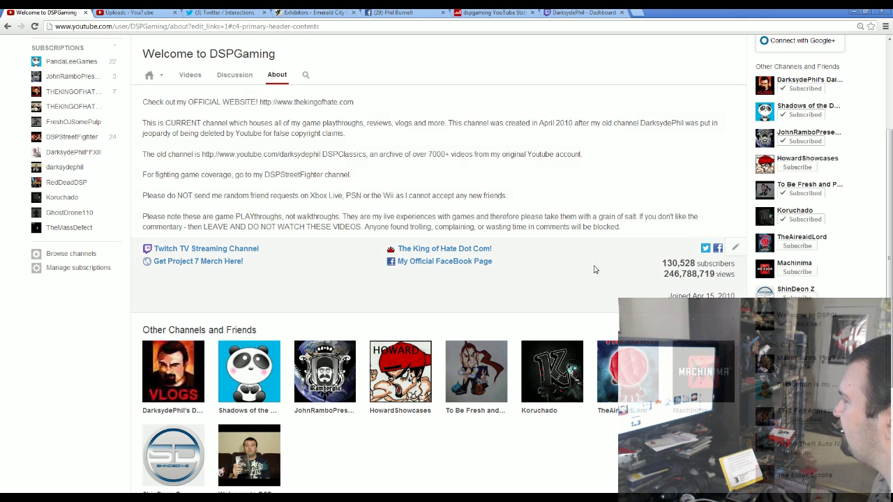
scroll(589, 272, up, 2)
scroll(589, 279, down, 3)
scroll(590, 291, up, 3)
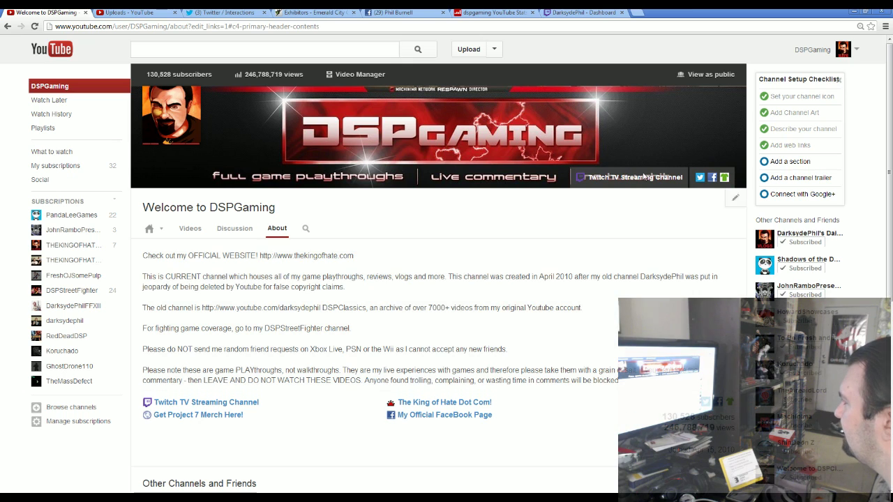
scroll(600, 268, down, 5)
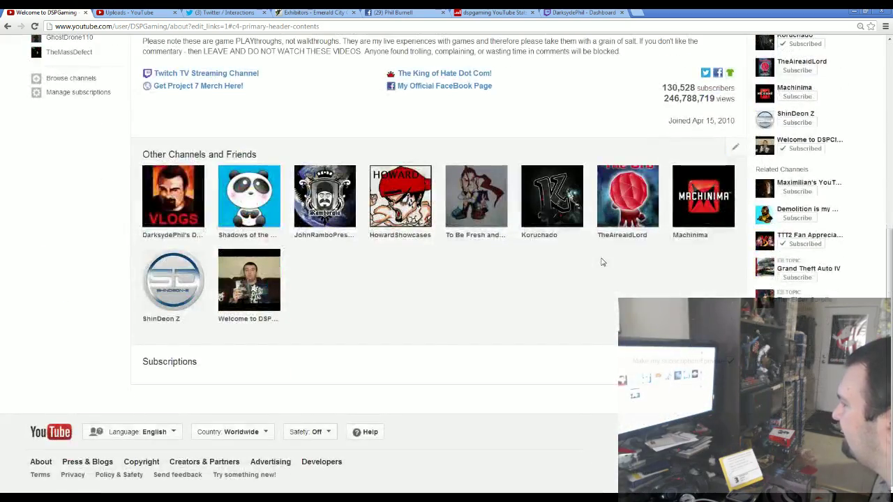
scroll(602, 259, up, 5)
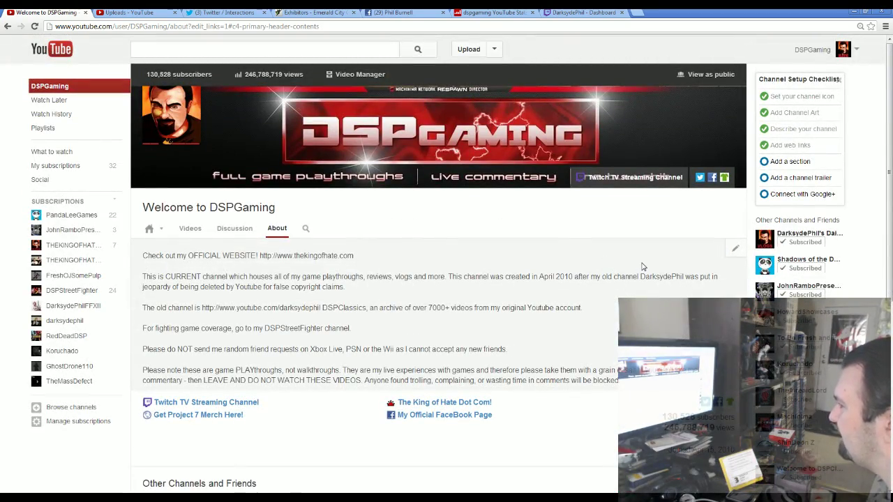
scroll(642, 267, down, 3)
- Retitle the first custom link to 'Twitch.tv' in the links editor and save it
click(735, 248)
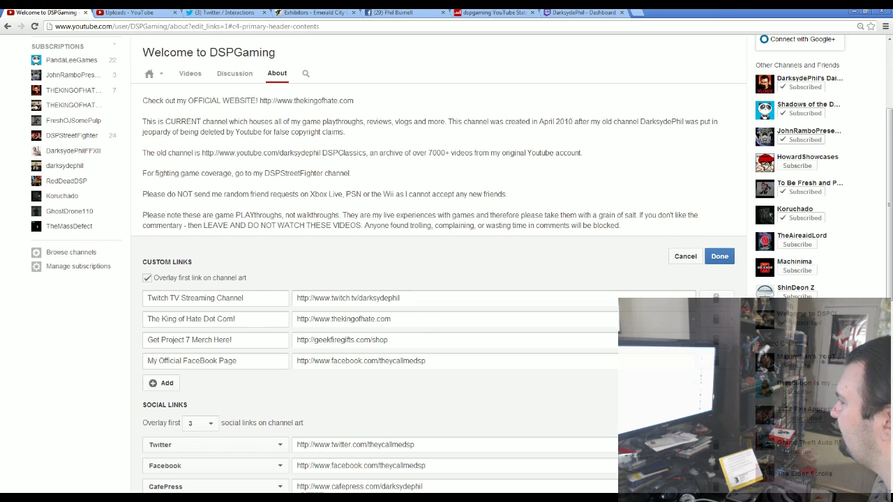
scroll(547, 305, down, 2)
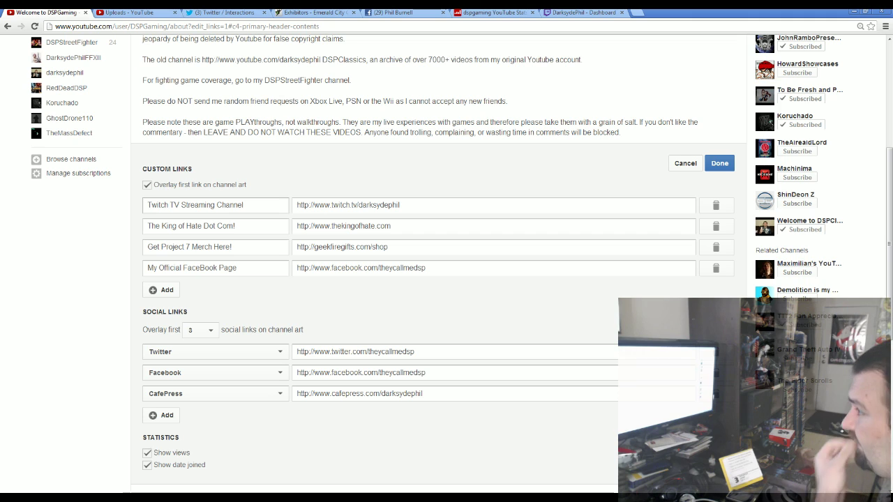
key(Tab)
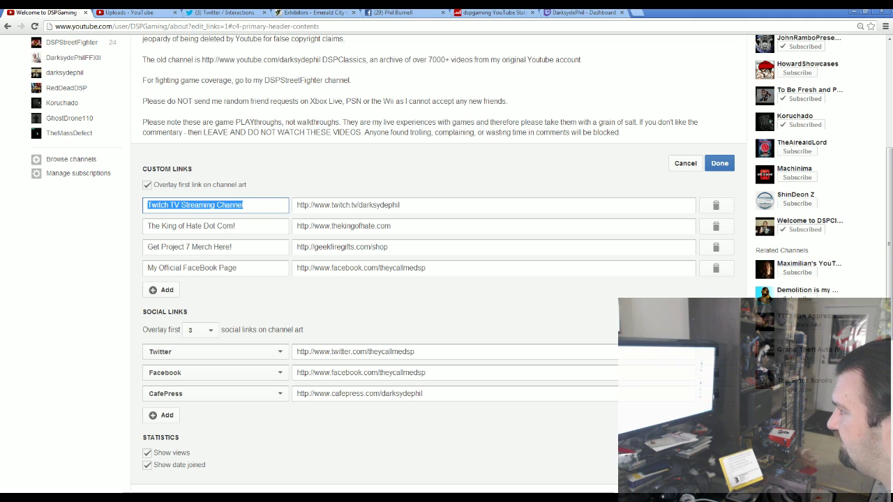
key(BackSpace)
click(362, 297)
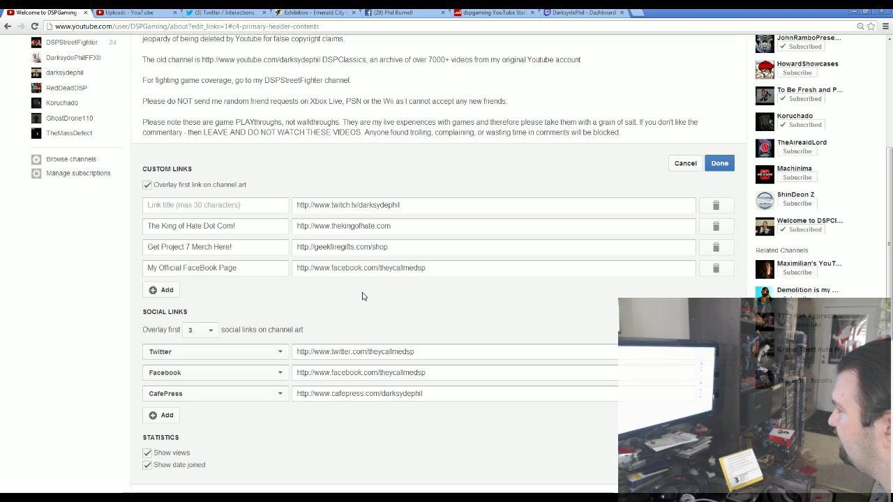
click(711, 167)
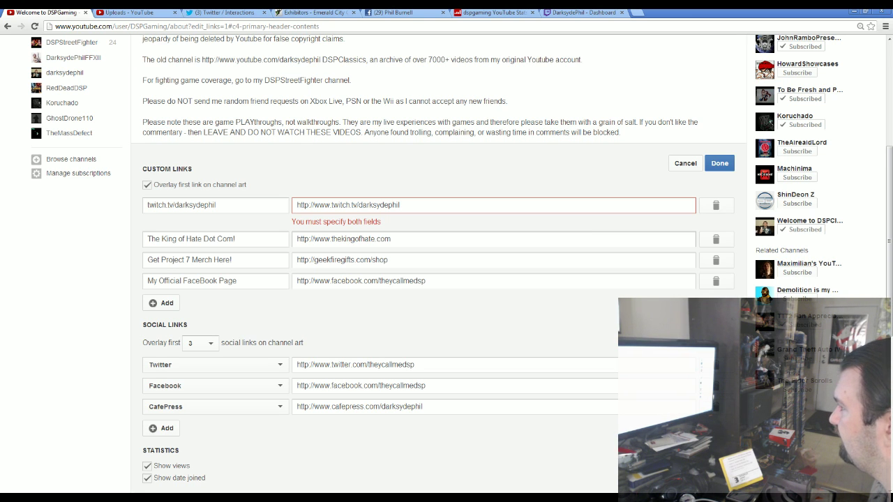
drag(244, 205, 76, 214)
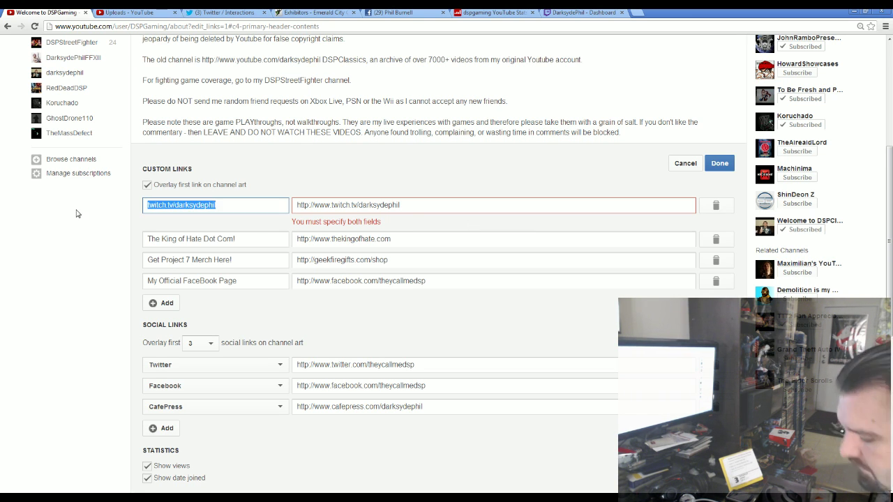
text(Twit)
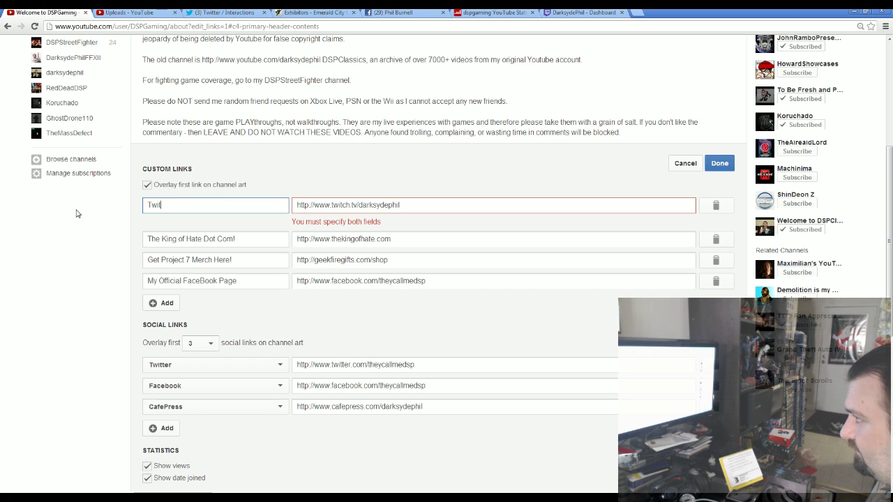
text(ch.tv)
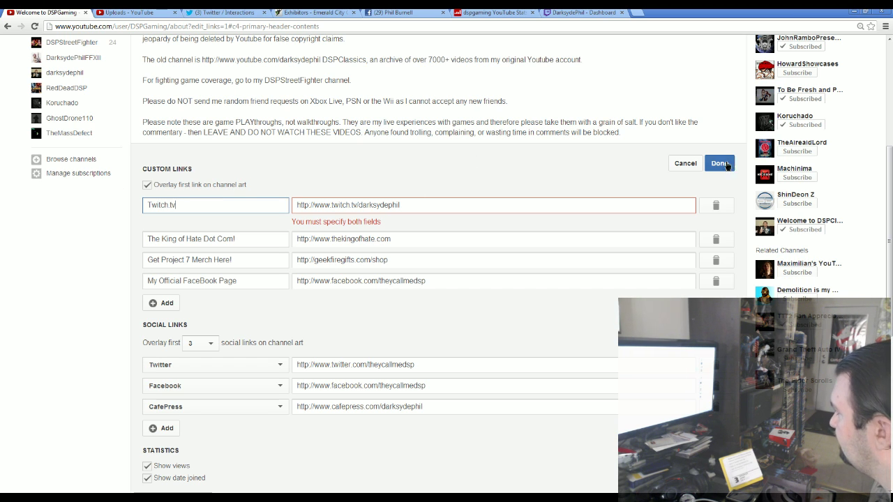
click(720, 166)
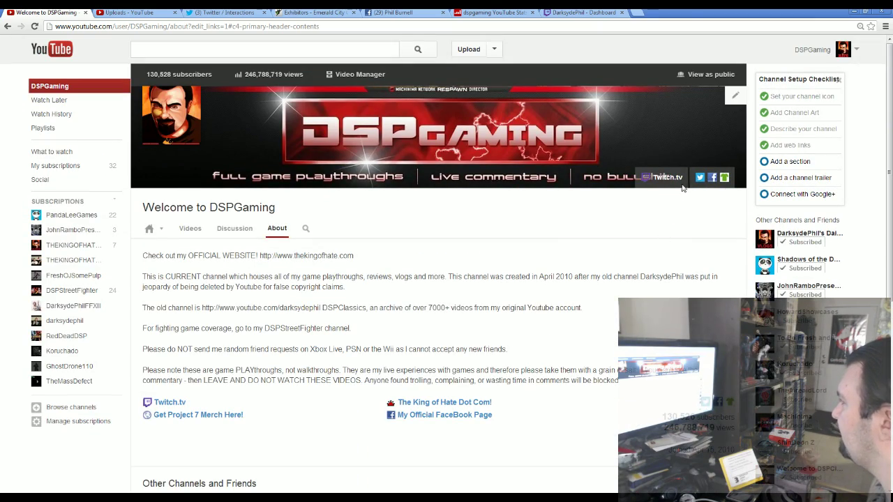
- Stop overlaying the first link on channel art and extend its Twitch.tv title with 'Streaming Channel'
scroll(321, 366, down, 5)
scroll(322, 366, up, 3)
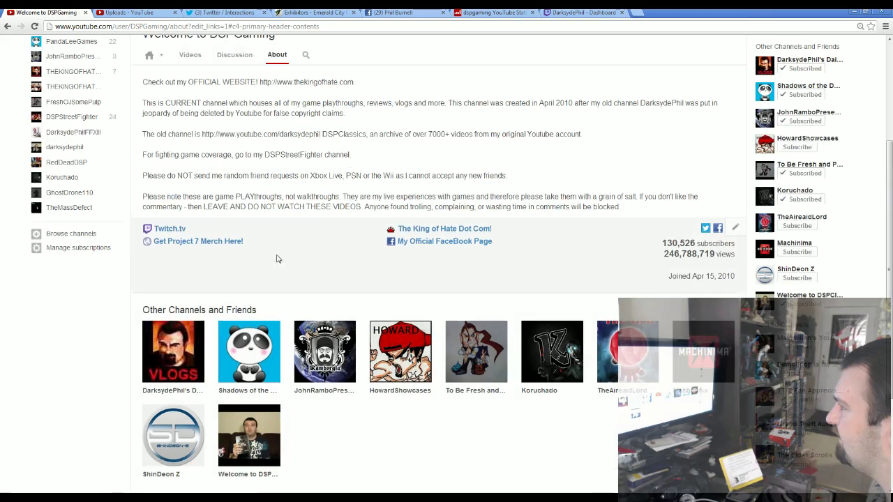
click(734, 227)
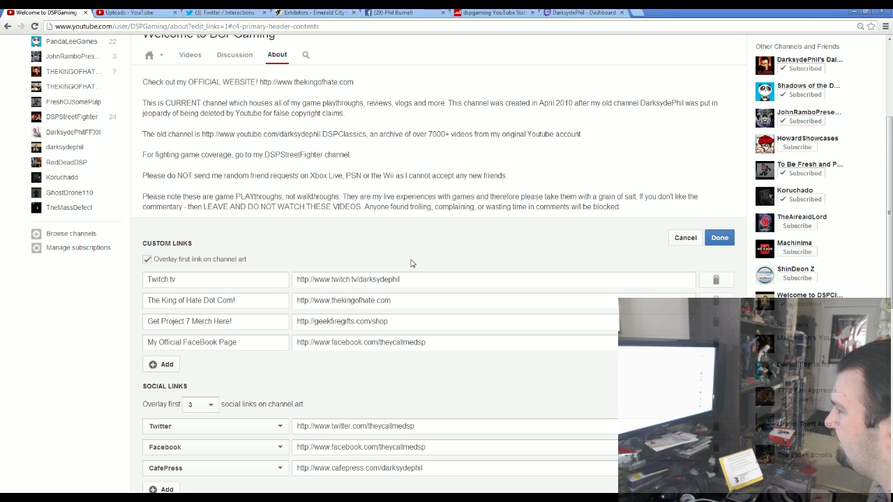
scroll(411, 260, down, 3)
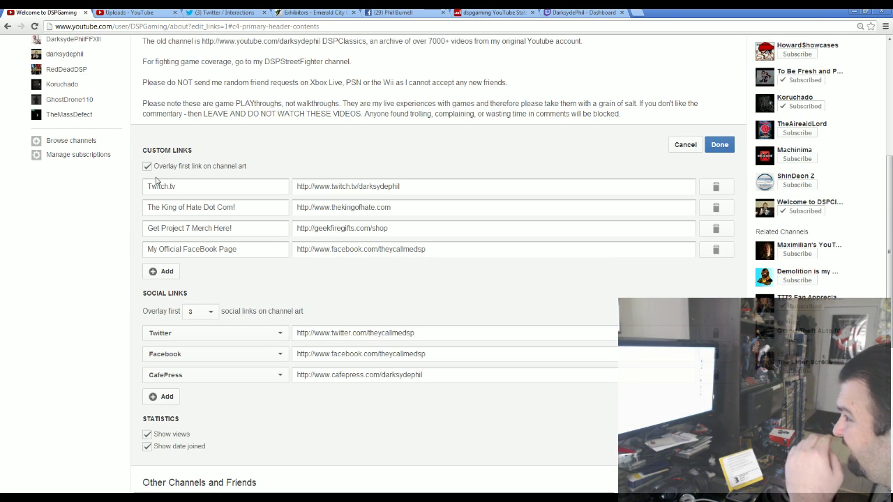
click(147, 166)
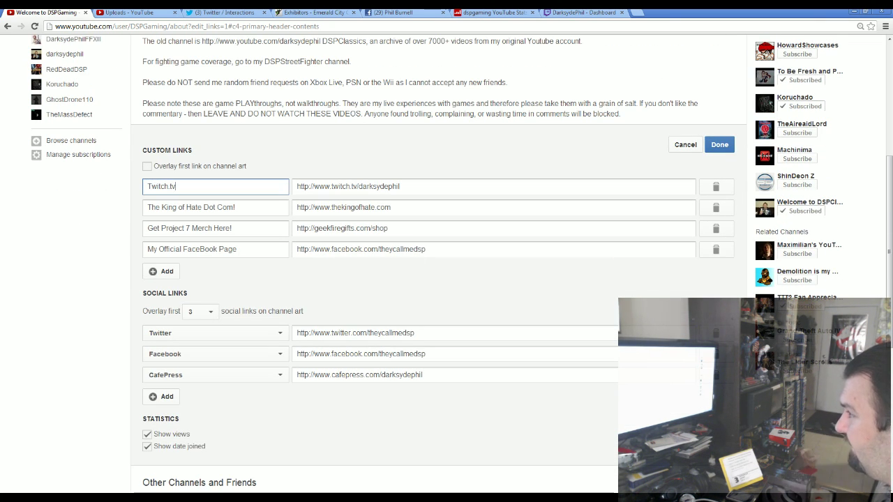
click(209, 187)
text(Streaming Channel)
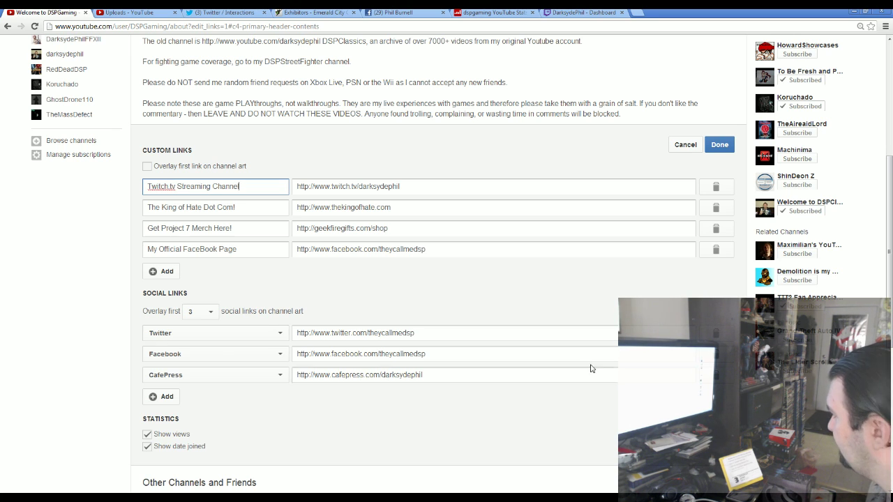
- Add a new Google+ social link row and save the channel links
click(165, 399)
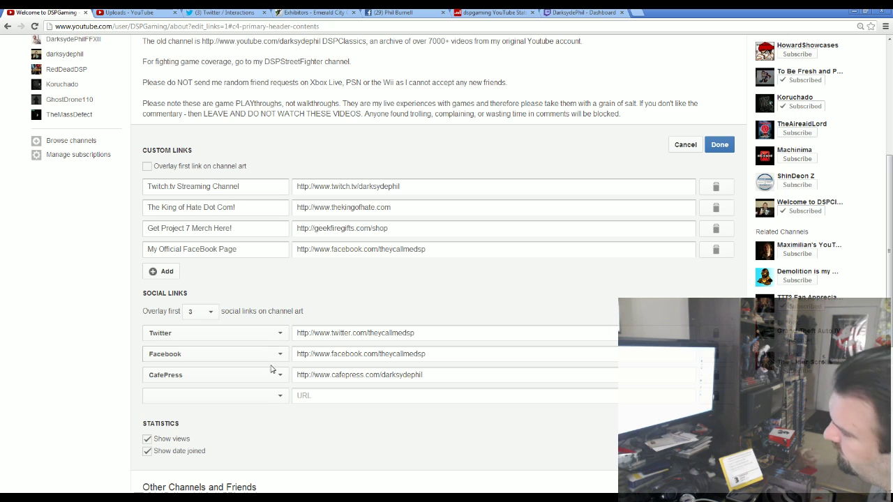
click(277, 395)
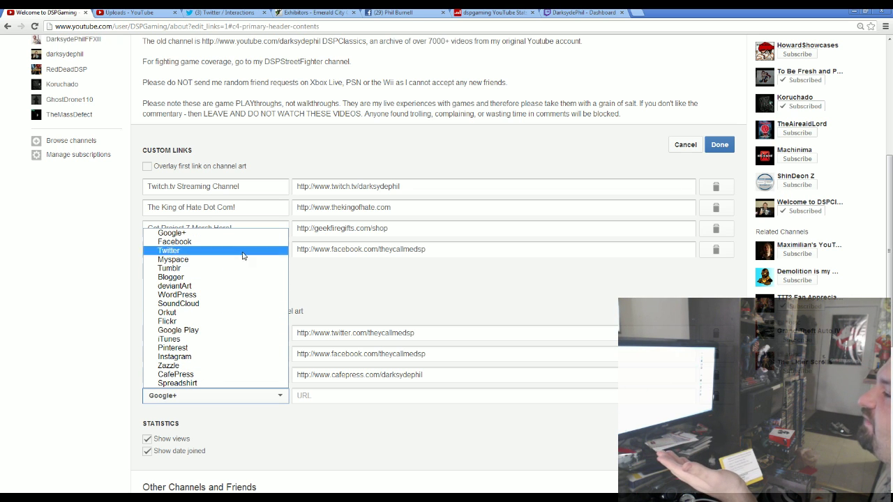
click(267, 396)
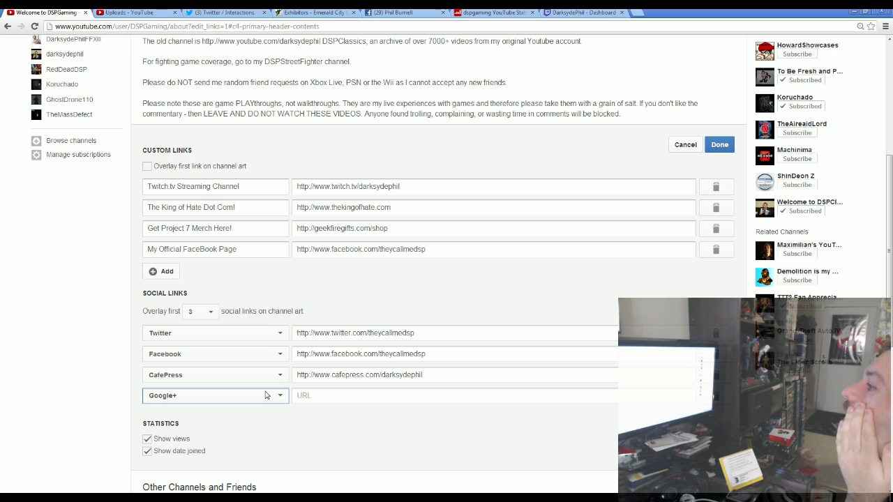
click(719, 144)
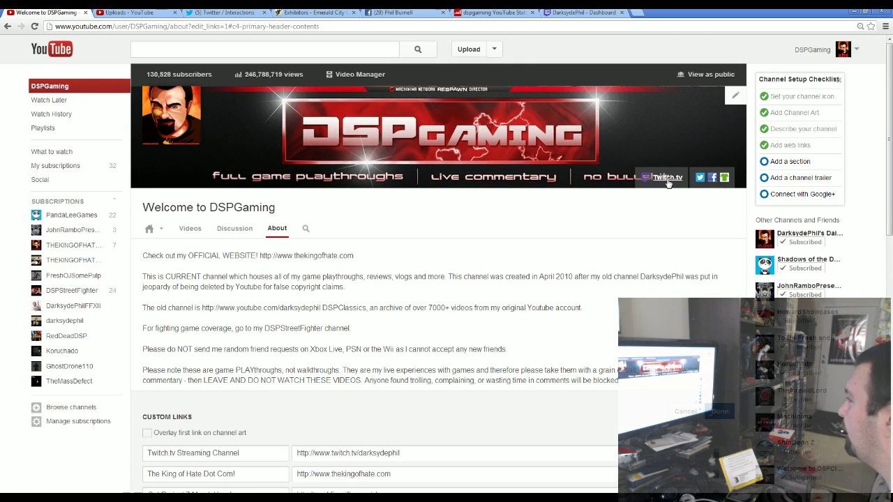
mouse_move(525, 262)
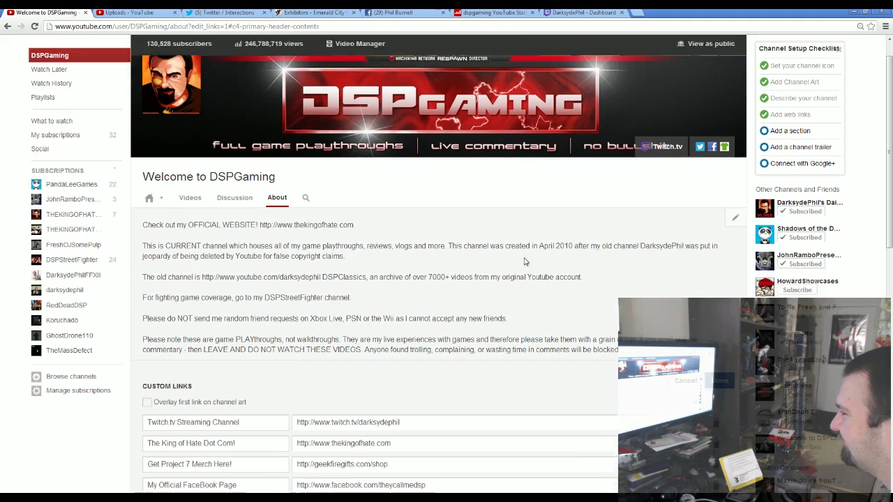
scroll(628, 209, down, 3)
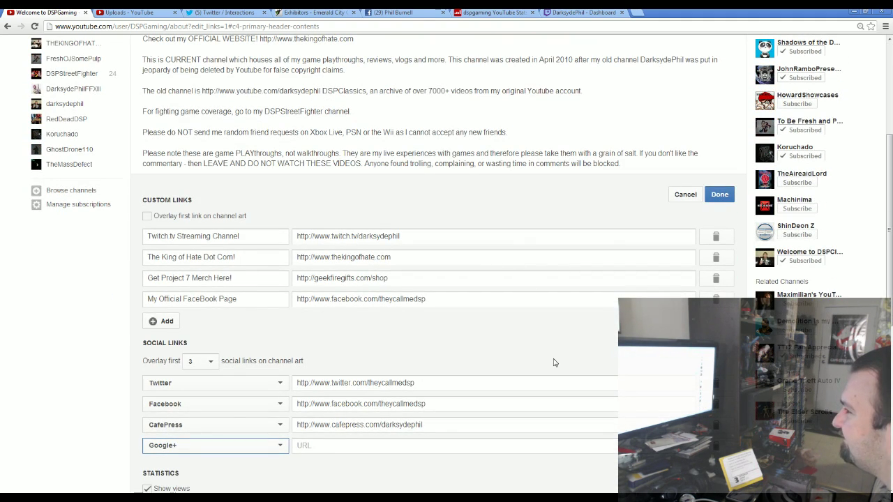
scroll(554, 363, up, 3)
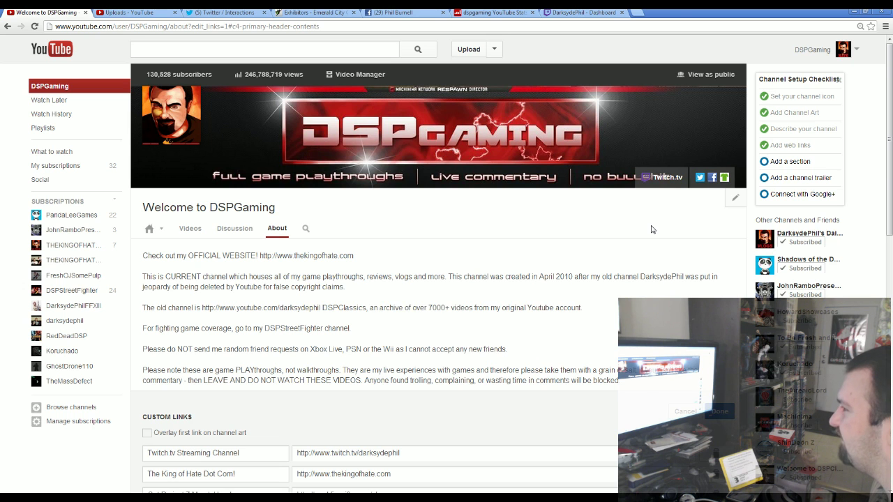
scroll(651, 229, down, 2)
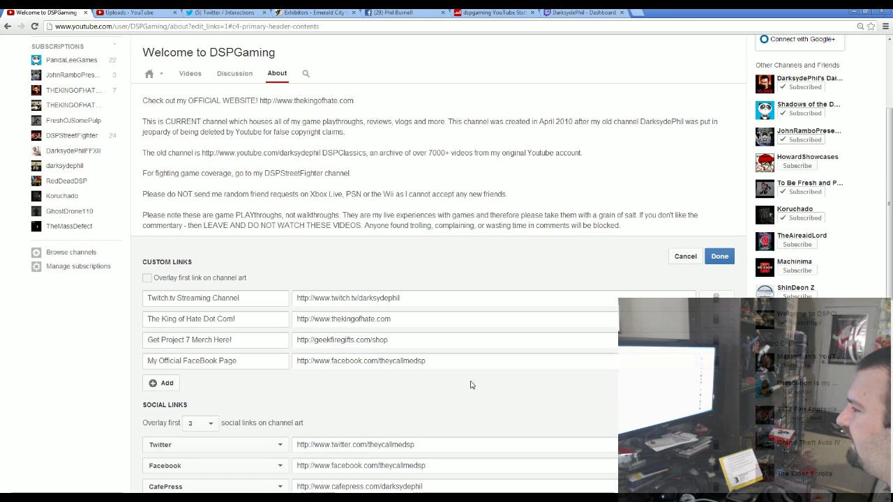
key(alt+Tab)
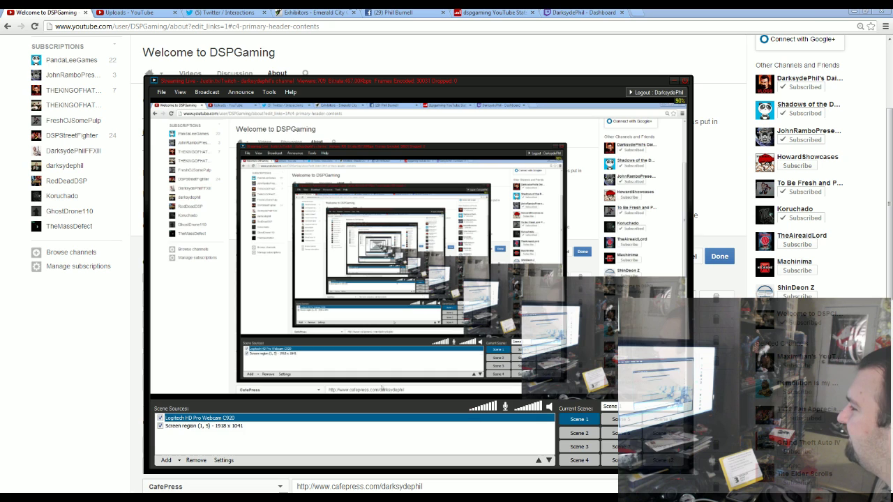
- Hide the broadcaster window, glance at the Twitch dashboard, and return to the YouTube channel
key(alt+Tab)
click(584, 12)
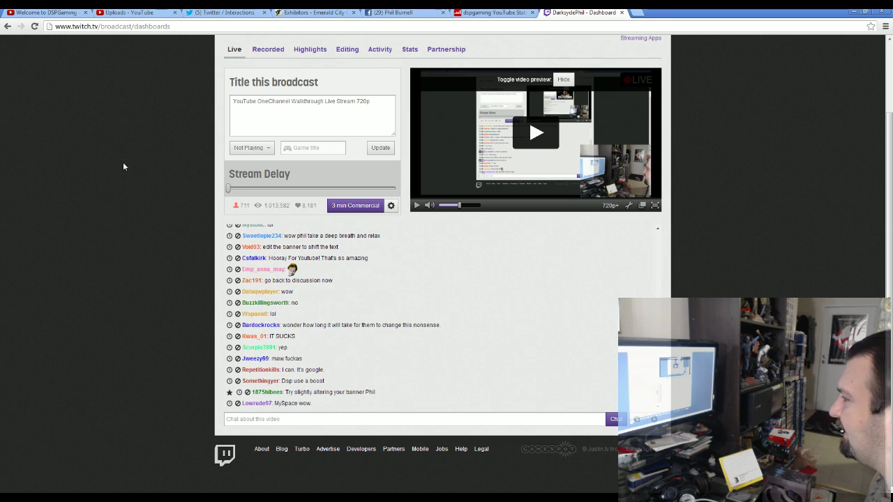
click(65, 12)
- Check the Google+ social link's network list, leaving Google+ selected
scroll(196, 256, down, 3)
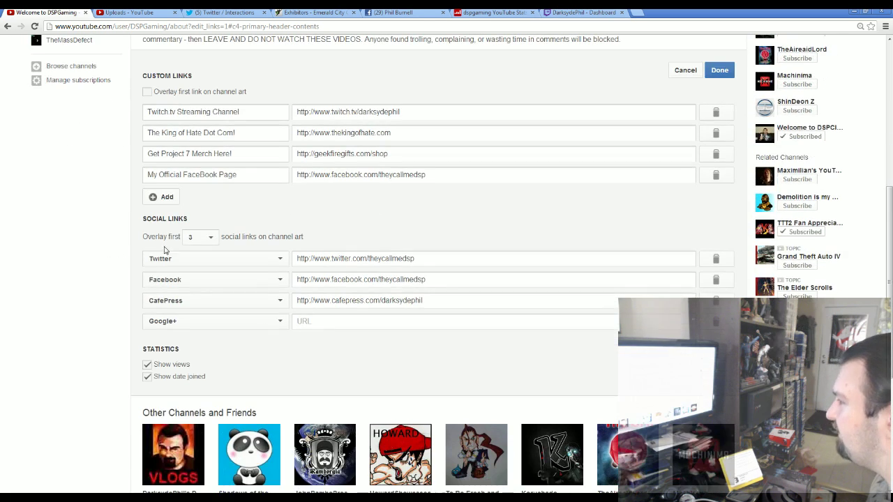
click(214, 325)
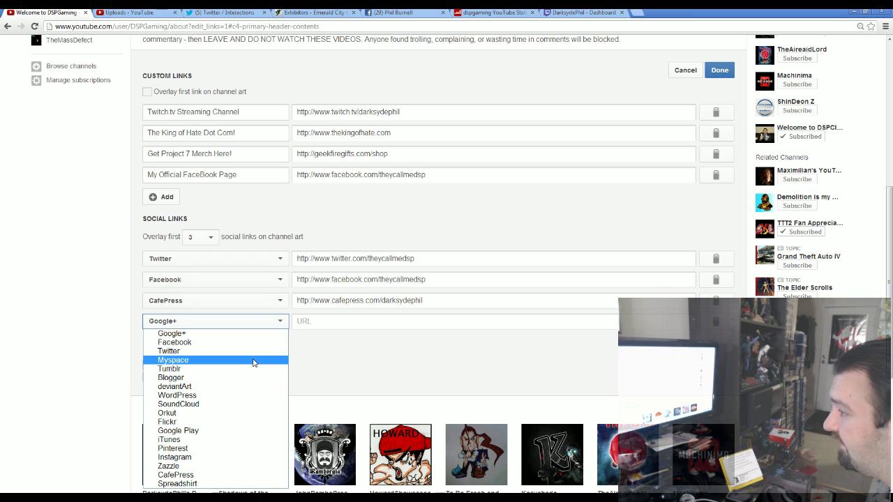
click(341, 396)
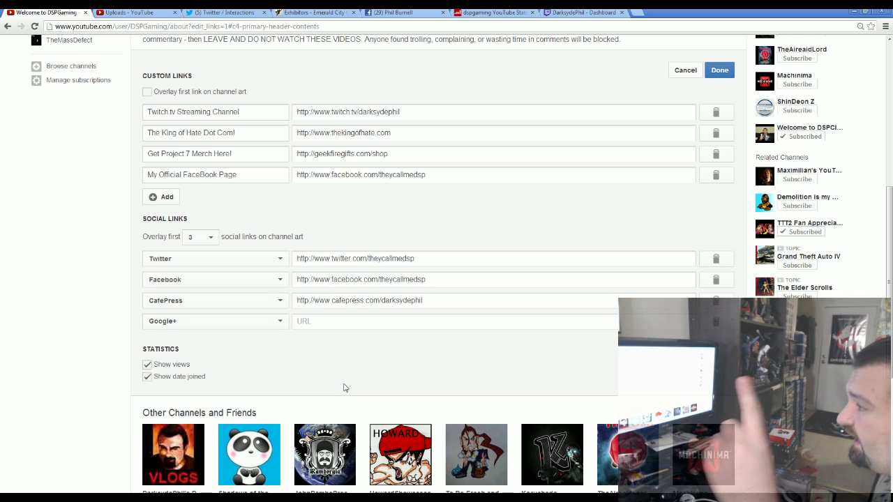
click(271, 323)
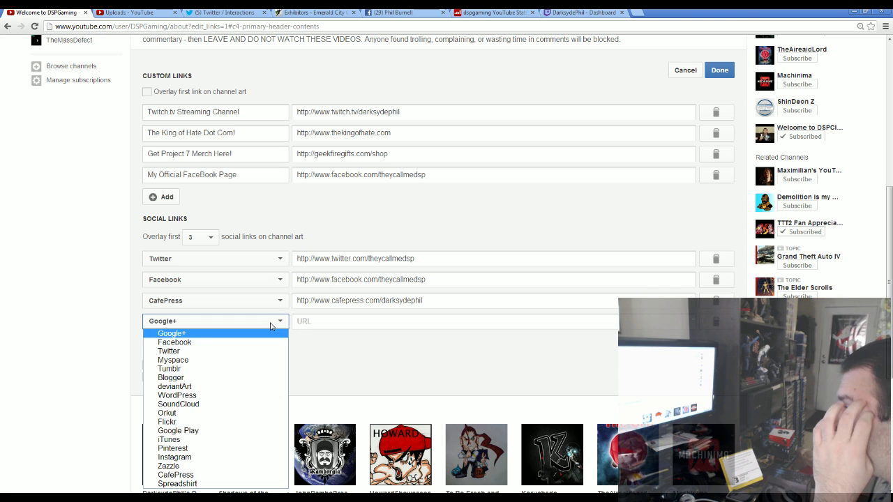
click(272, 325)
scroll(317, 361, down, 1)
scroll(317, 361, down, 2)
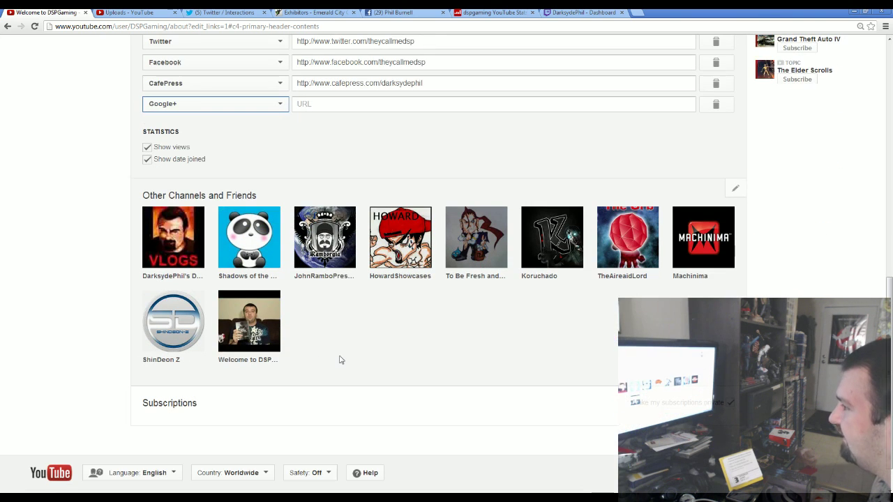
scroll(340, 360, up, 3)
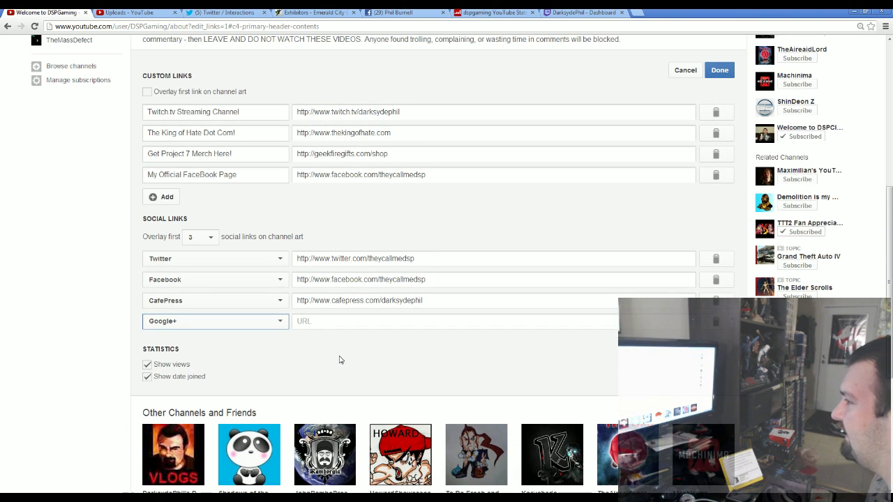
scroll(334, 362, up, 2)
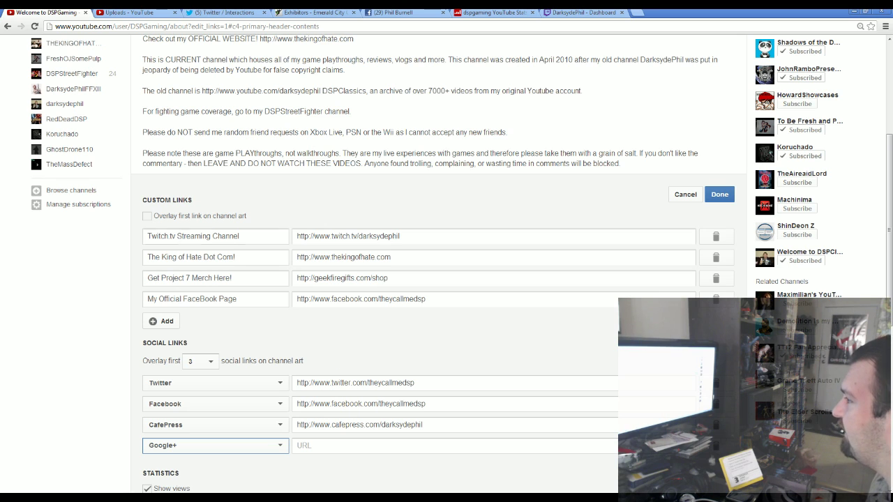
- Delete the empty Google+ social link row and save the channel links
click(147, 219)
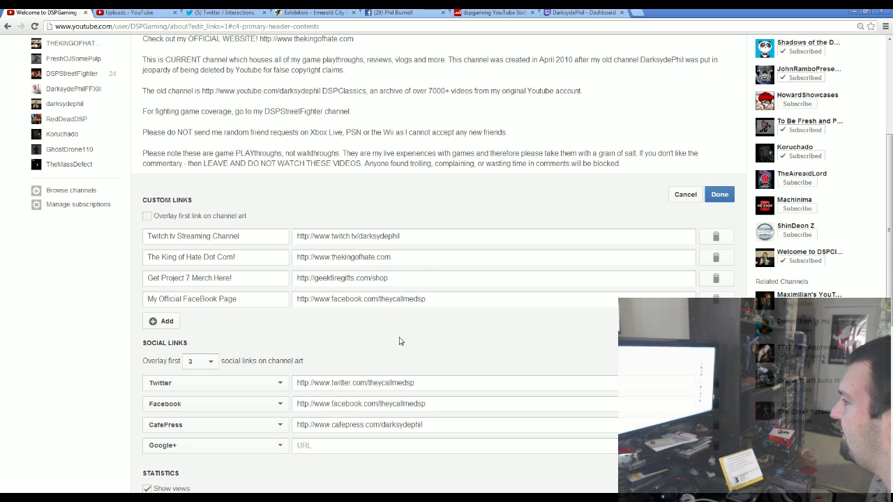
scroll(400, 341, down, 2)
click(276, 326)
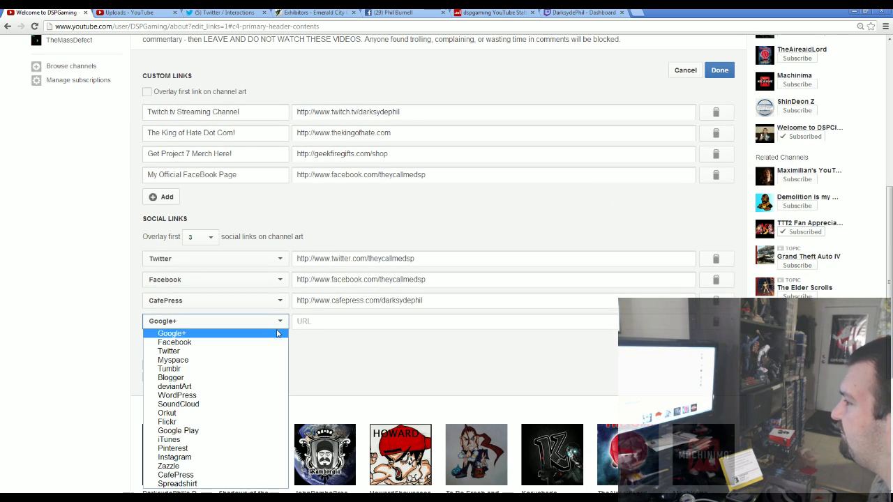
click(279, 333)
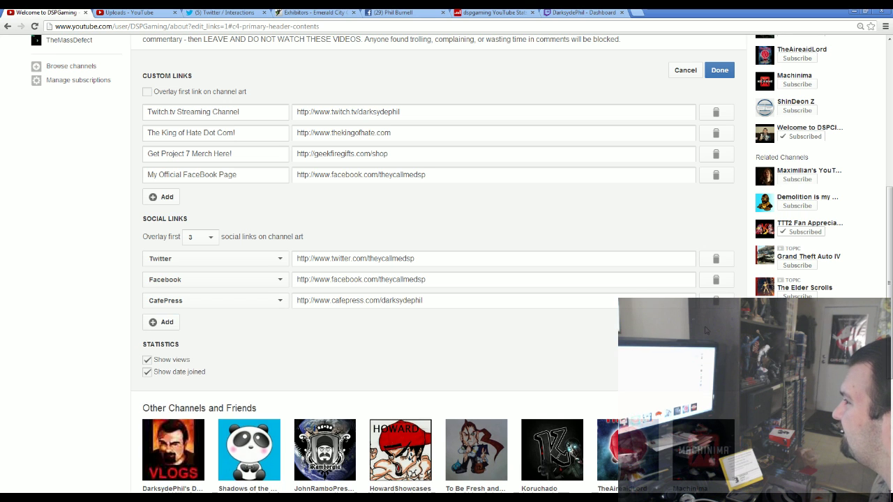
scroll(438, 279, up, 3)
scroll(438, 279, up, 2)
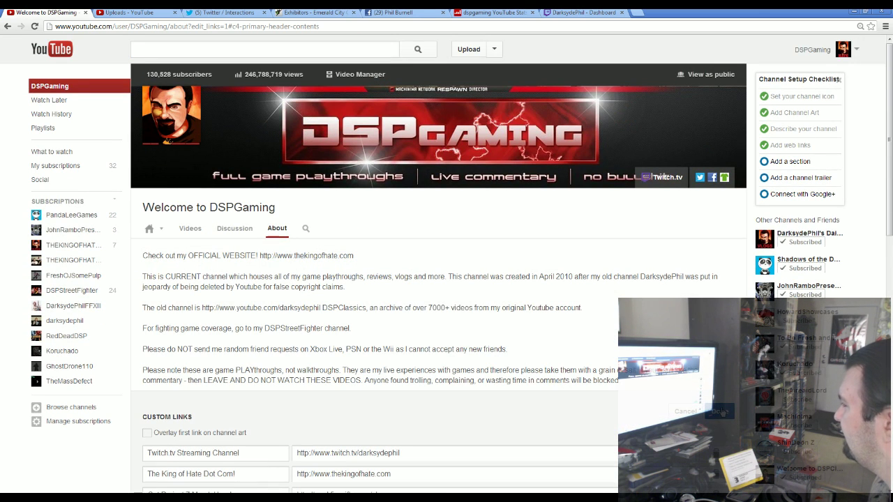
click(720, 411)
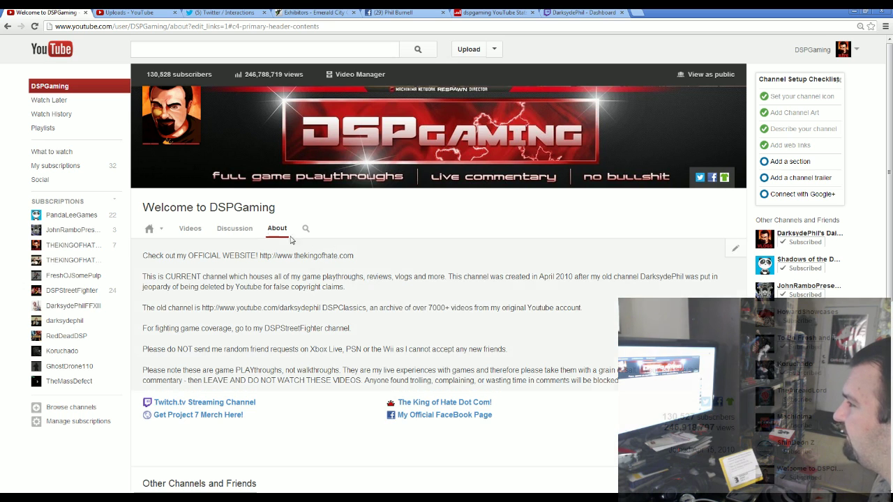
mouse_move(732, 253)
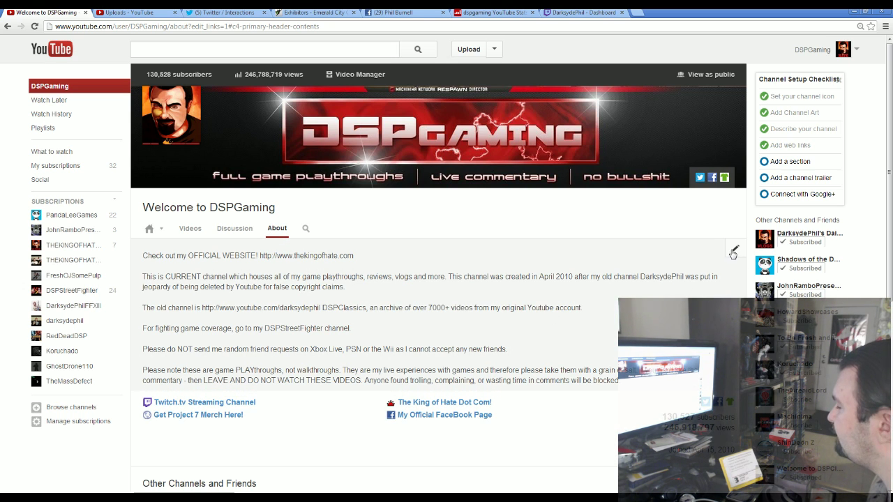
click(734, 251)
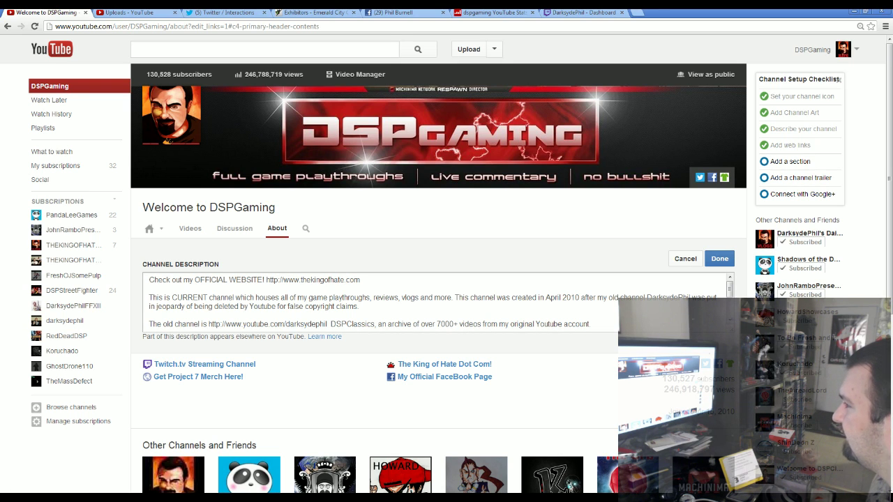
- Insert a new first line at the top of the channel description for the Twitch line
click(361, 279)
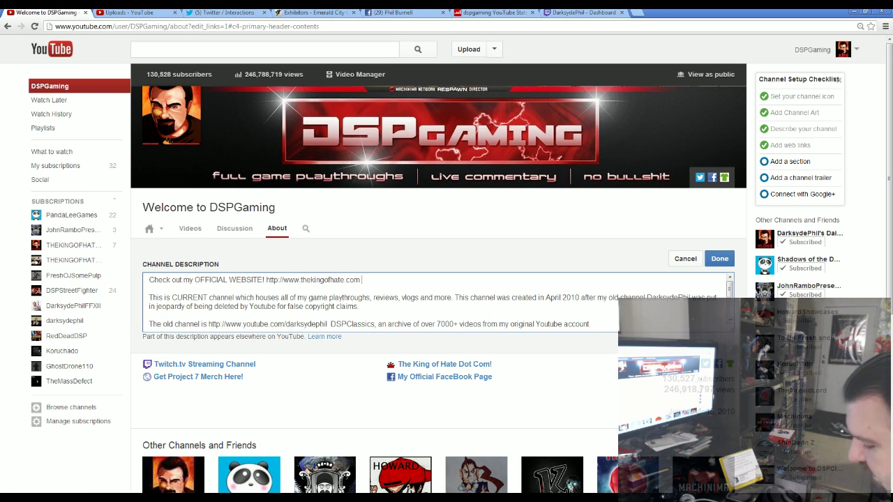
key(Home)
key(Return)
key(Up)
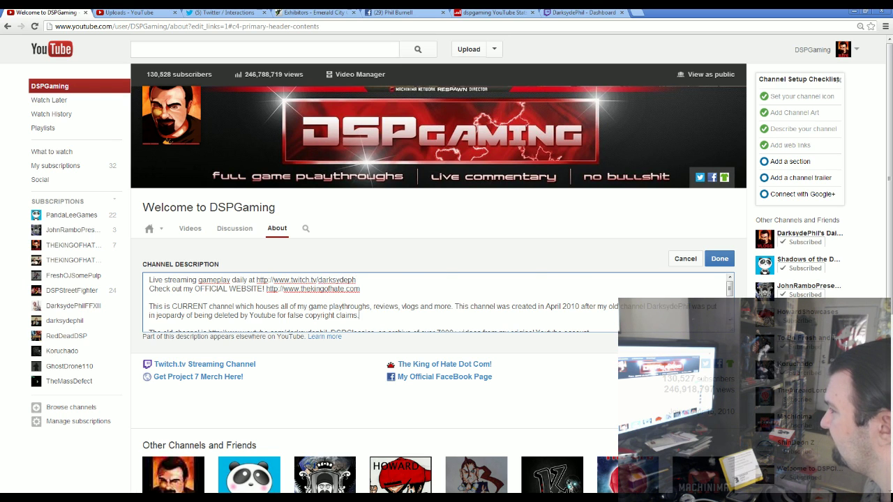
scroll(433, 302, down, 1)
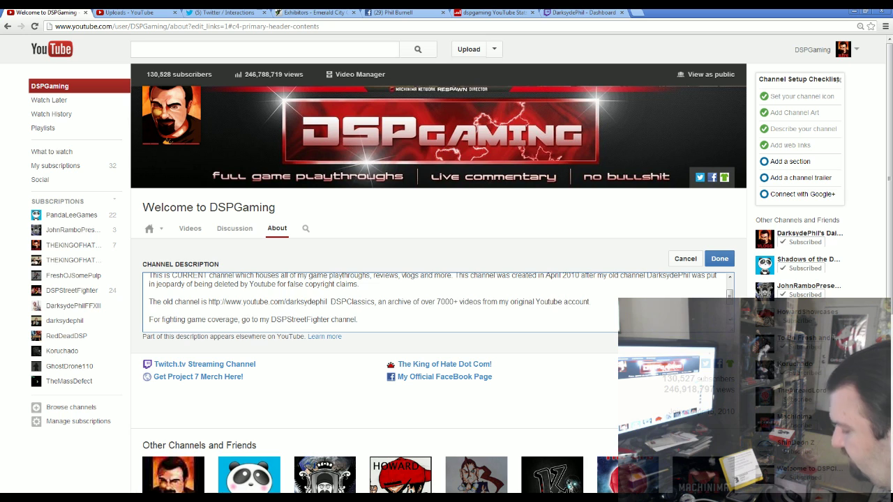
- Delete the fighting-game coverage line from the description and save it
key(BackSpace)
key(BackSpace)
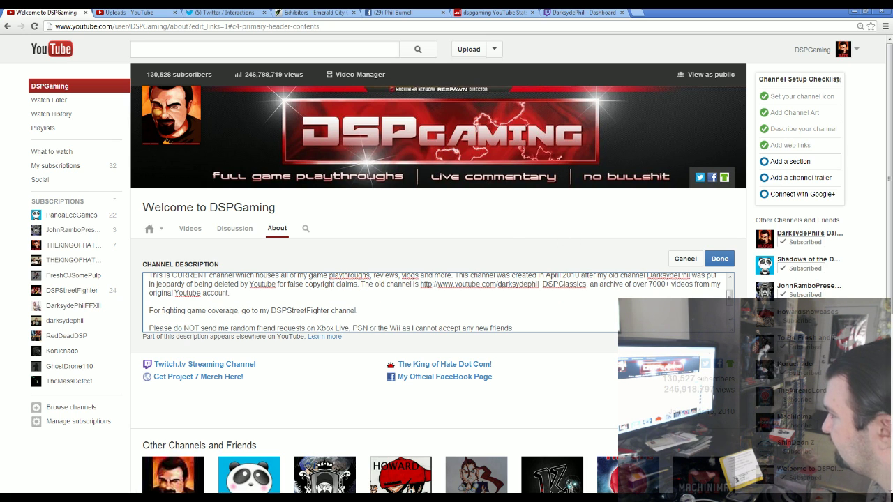
drag(358, 311, 148, 307)
key(BackSpace)
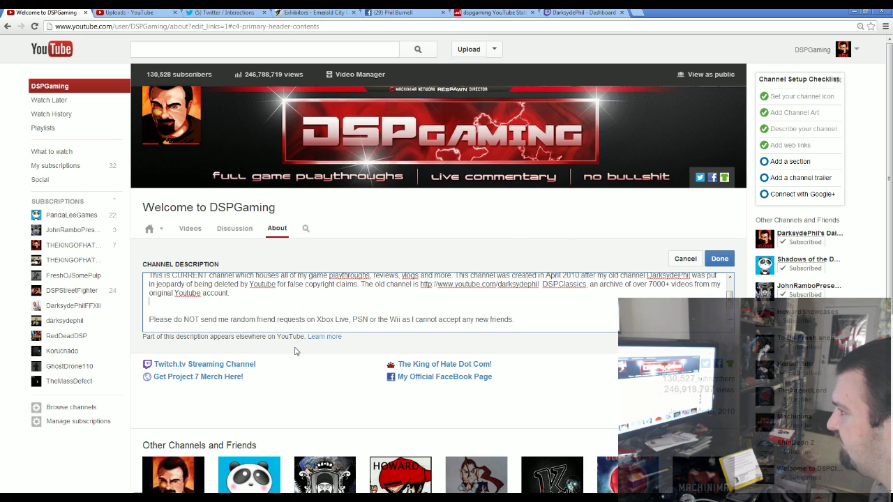
key(Delete)
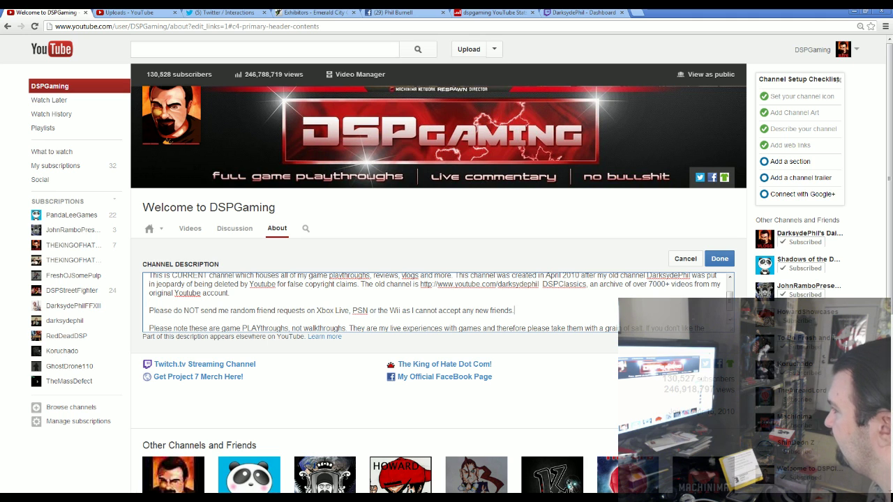
key(Down)
key(Down)
scroll(546, 316, down, 1)
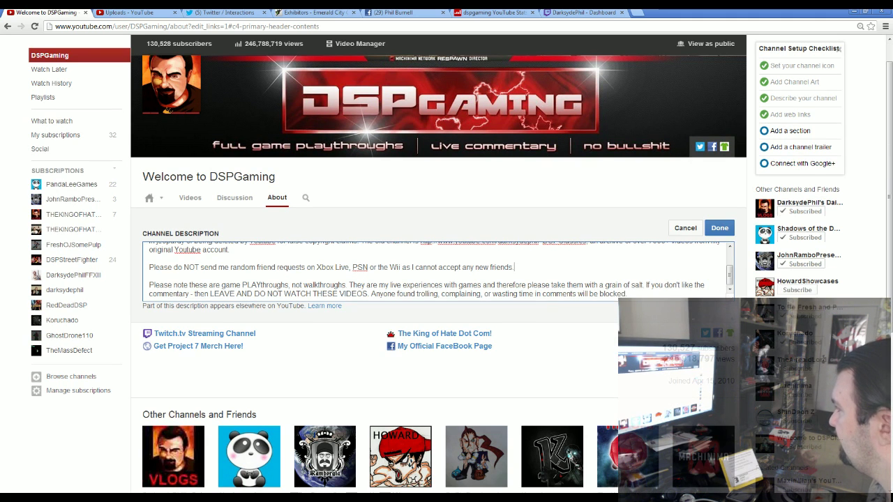
scroll(726, 237, up, 1)
click(728, 262)
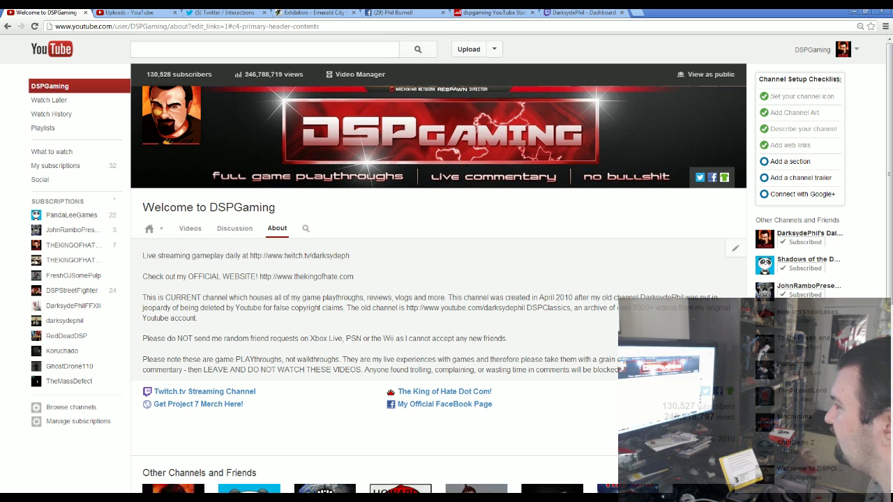
- Correct the Twitch address to twitch.tv/darksydephil and save the description again
click(735, 248)
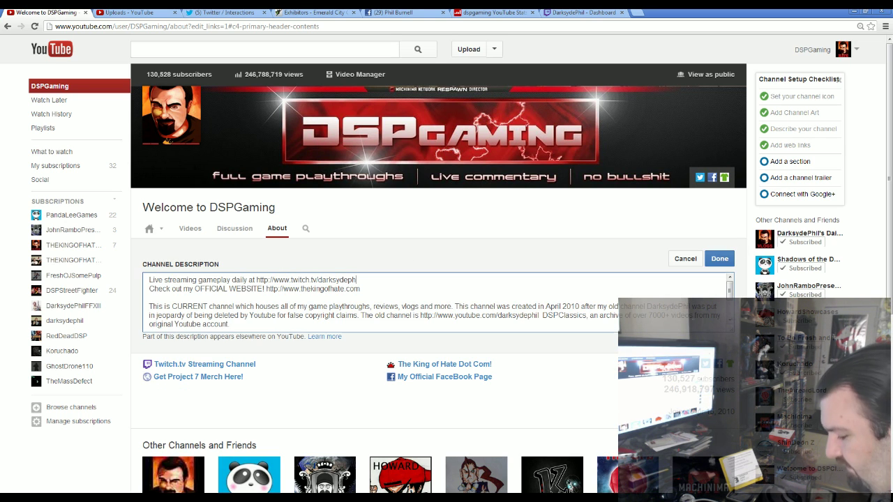
click(720, 259)
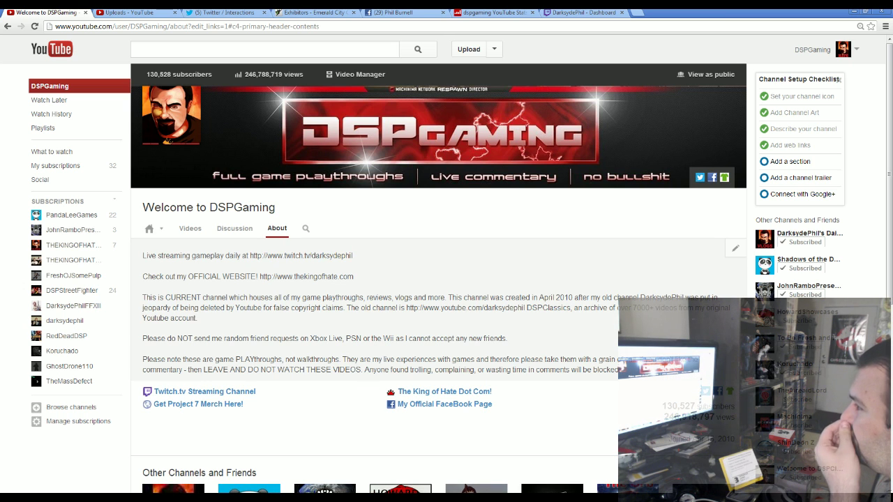
click(734, 248)
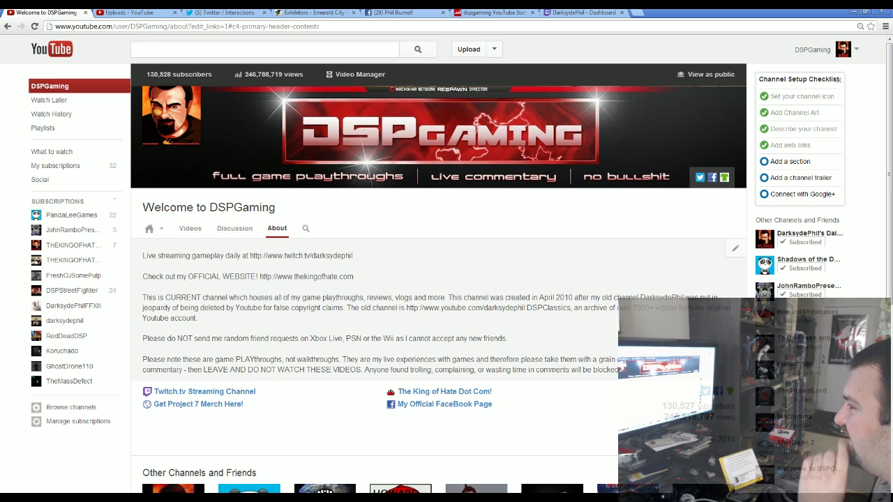
- Scroll the About page and check the channel banner's editing options
scroll(585, 322, down, 2)
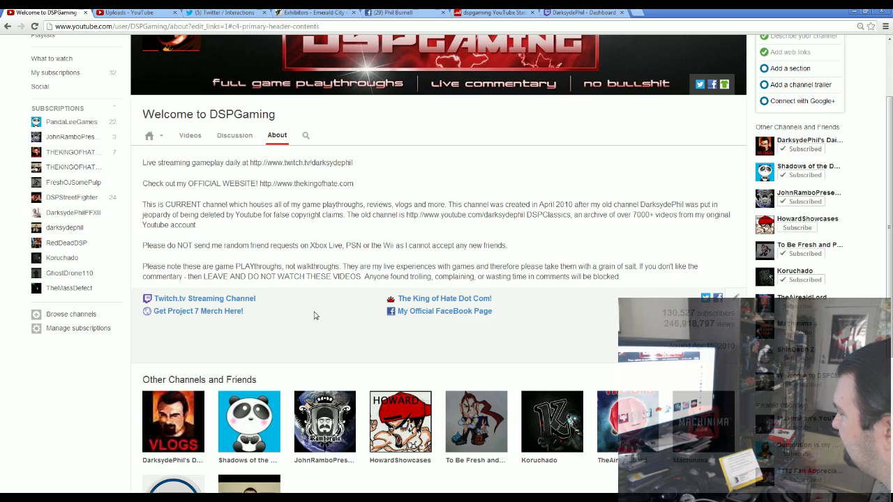
scroll(324, 331, down, 3)
scroll(333, 344, up, 5)
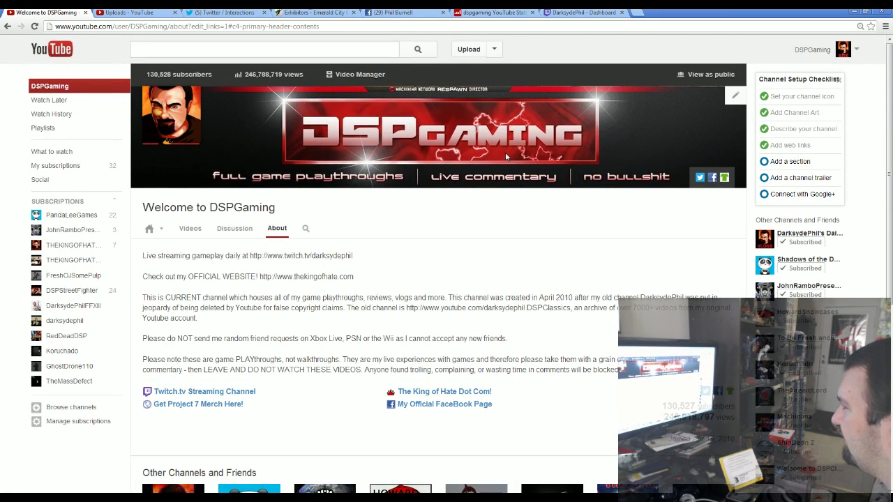
click(735, 95)
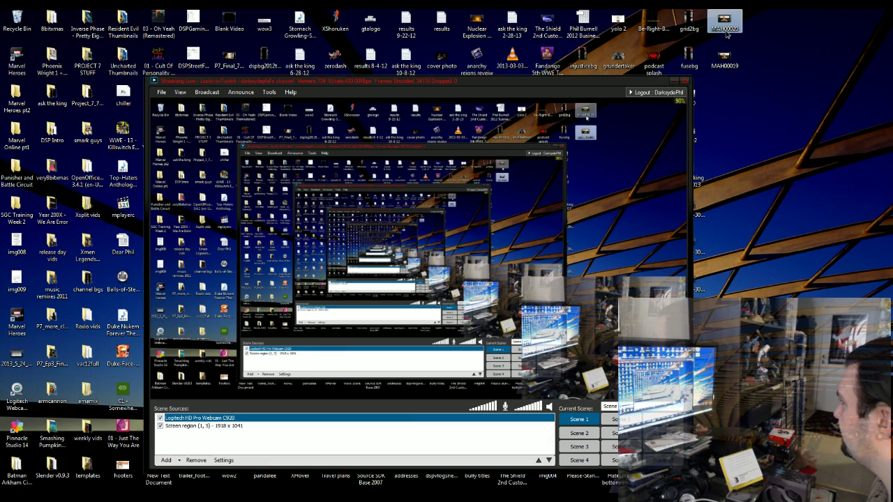
- Play the MAH00020 clip from the desktop, then close the player
double_click(724, 21)
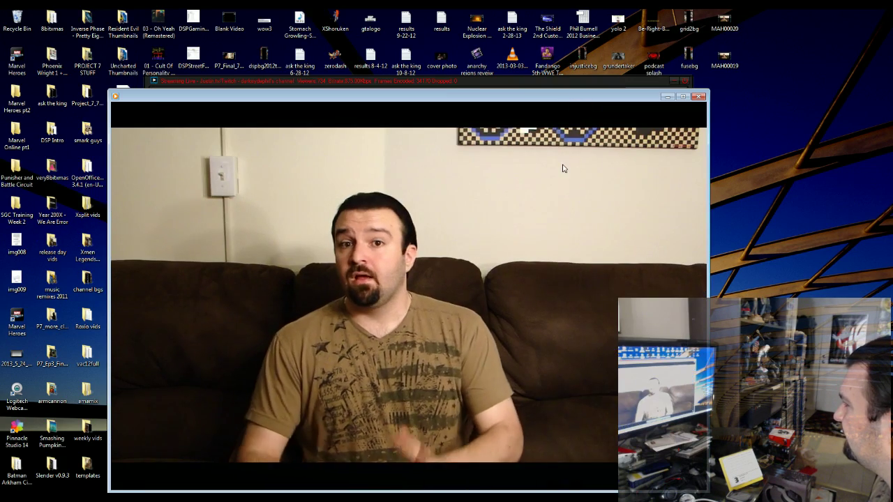
click(698, 97)
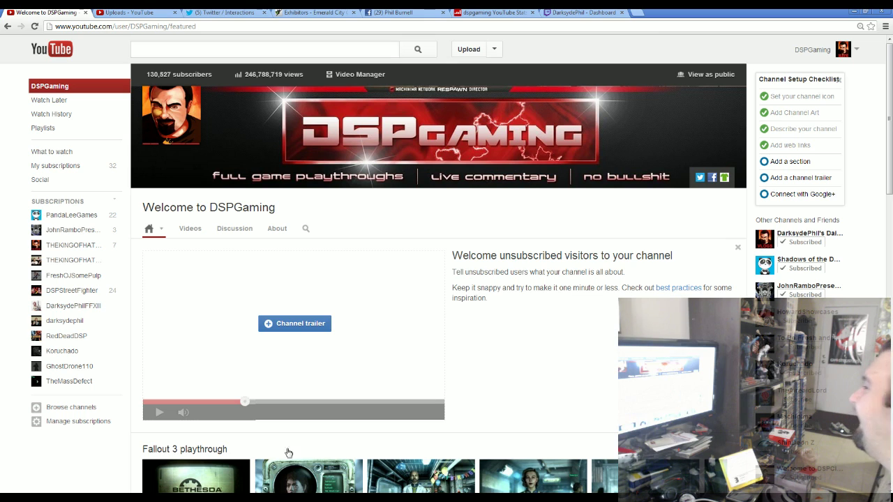
click(306, 328)
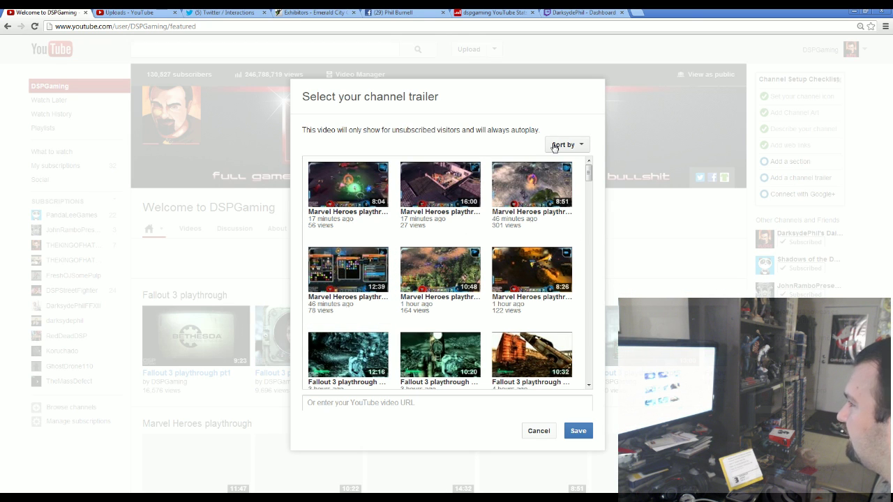
click(583, 433)
click(540, 443)
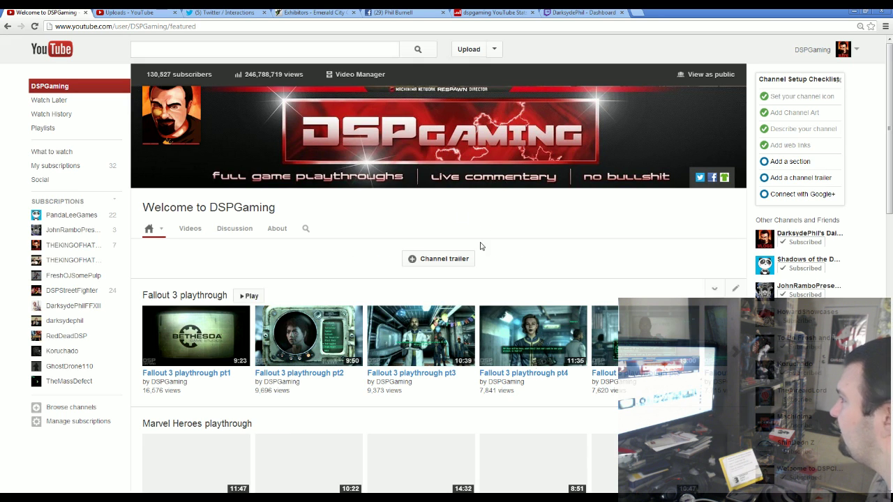
right_click(472, 53)
click(484, 58)
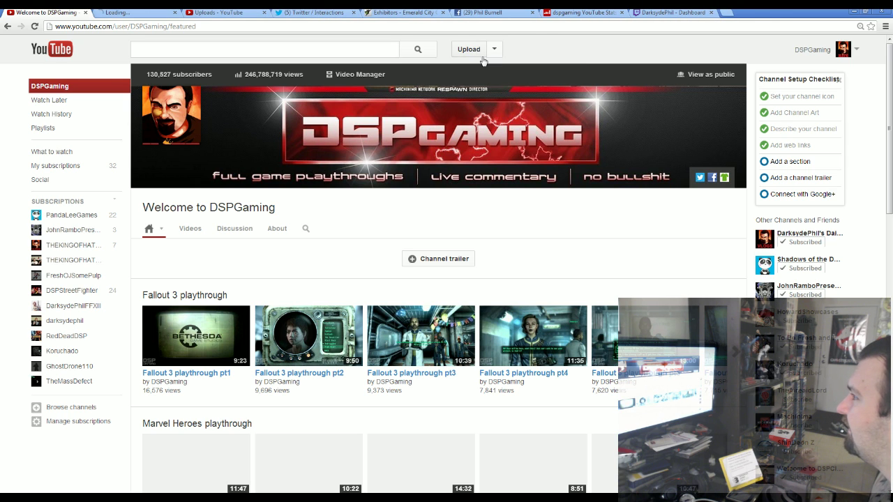
key(ctrl+Tab)
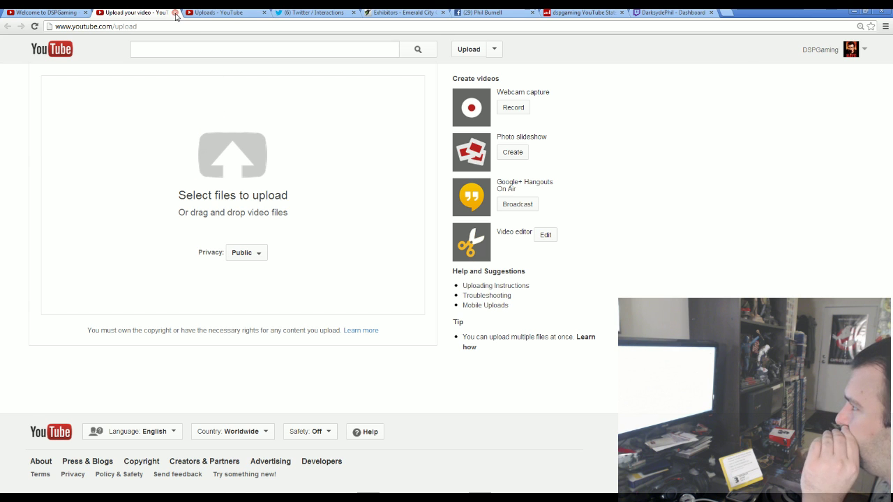
key(ctrl+w)
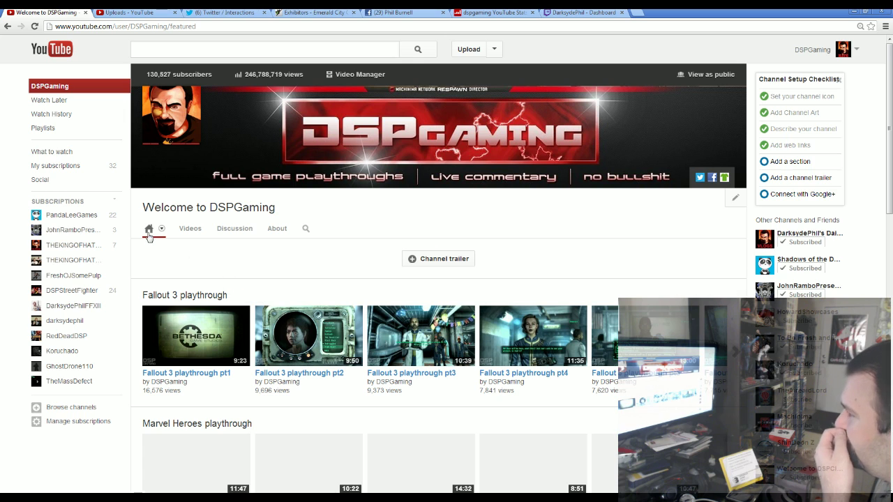
- Try editing and moving the Fallout 3 playthrough section, leaving it above Marvel Heroes
click(150, 230)
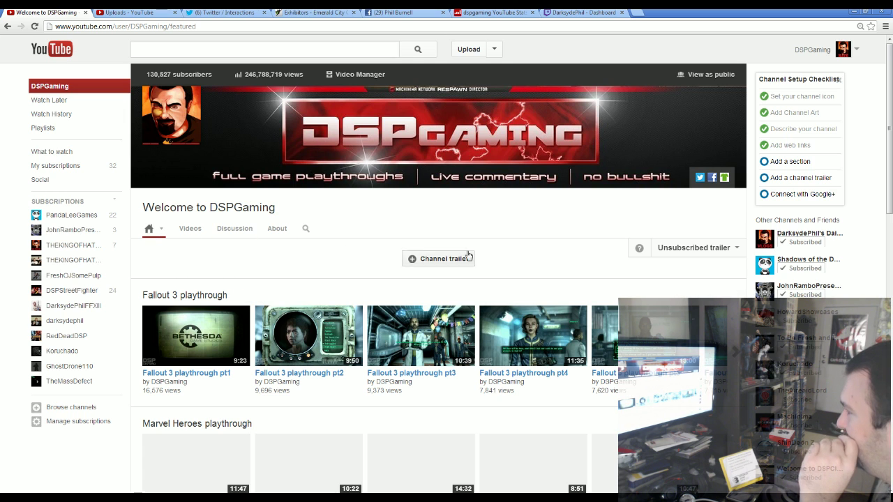
mouse_move(570, 264)
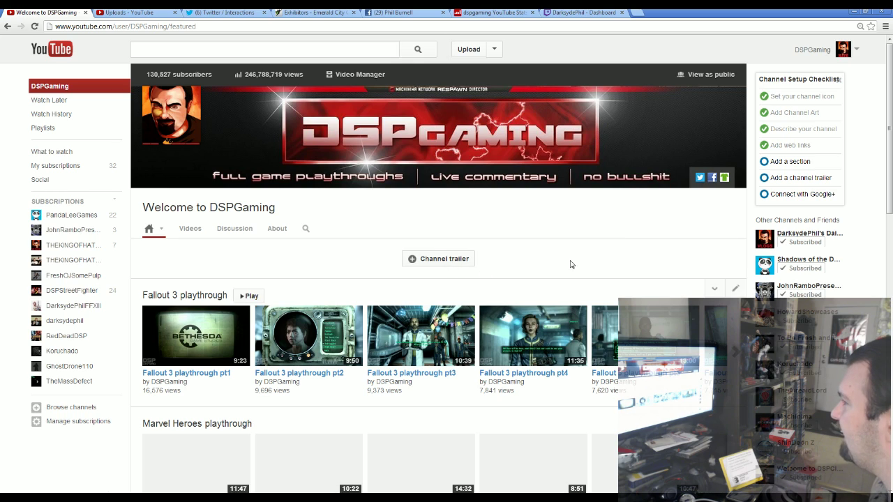
scroll(557, 280, down, 1)
scroll(557, 279, down, 3)
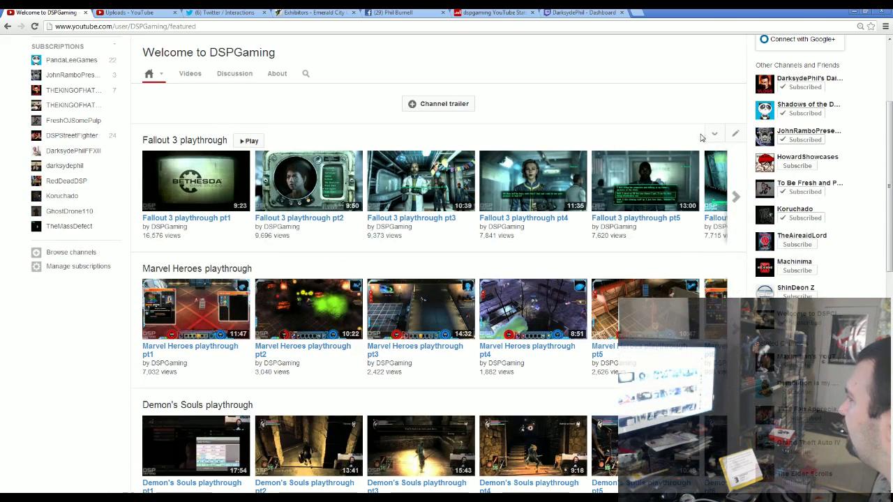
click(736, 136)
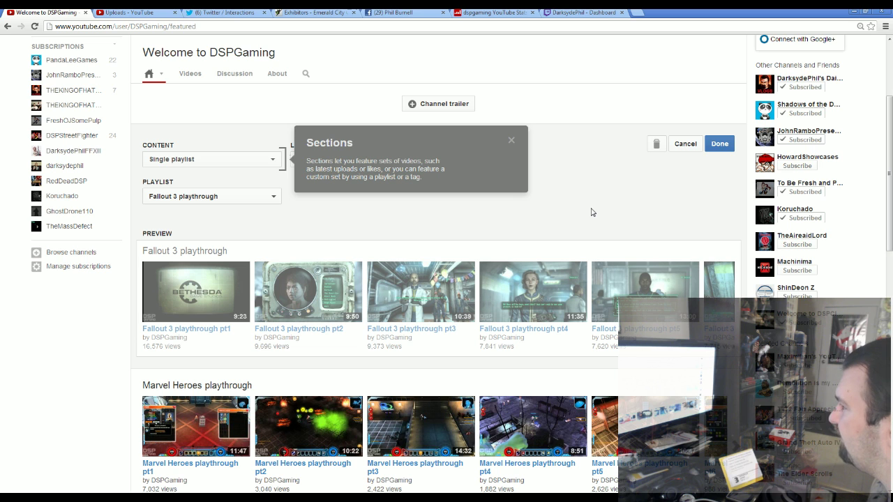
click(682, 146)
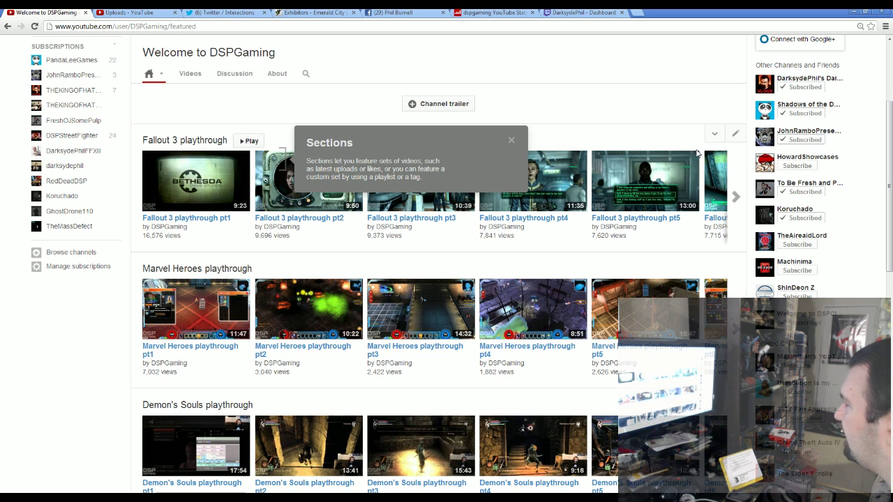
click(715, 135)
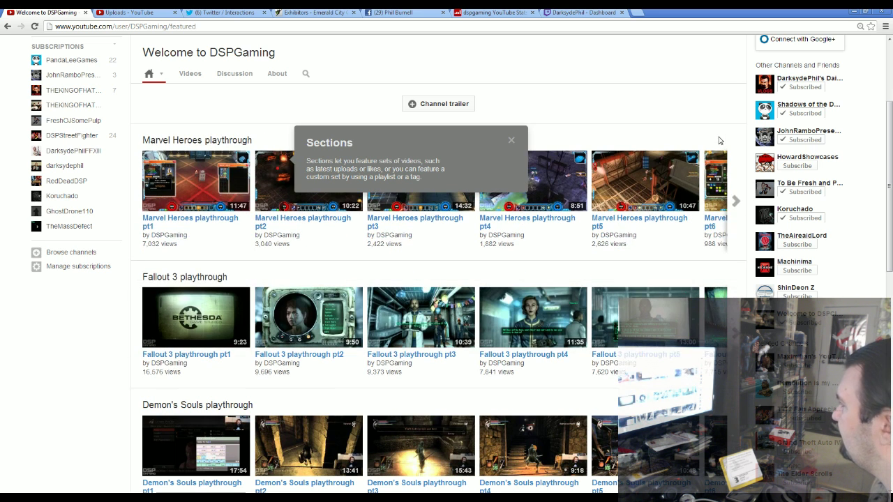
click(691, 271)
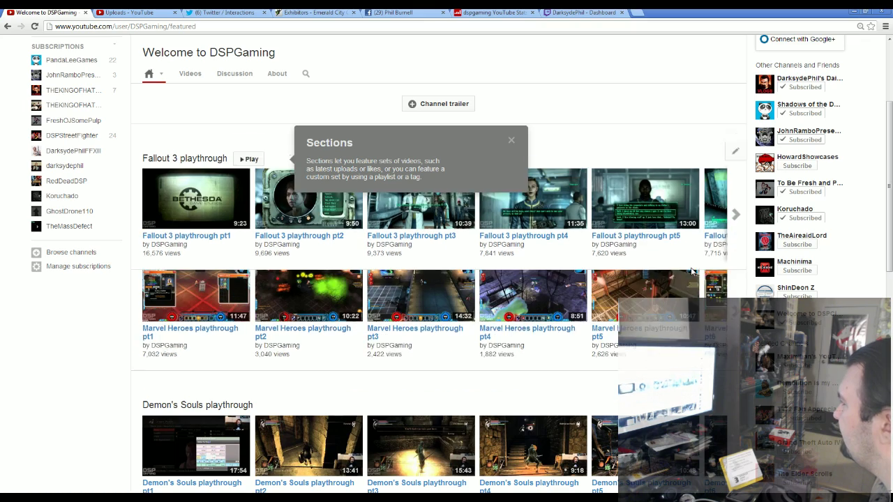
- Move Recent uploads up past Demon's Souls, Marvel Heroes and Fallout 3 to the top
scroll(109, 313, down, 3)
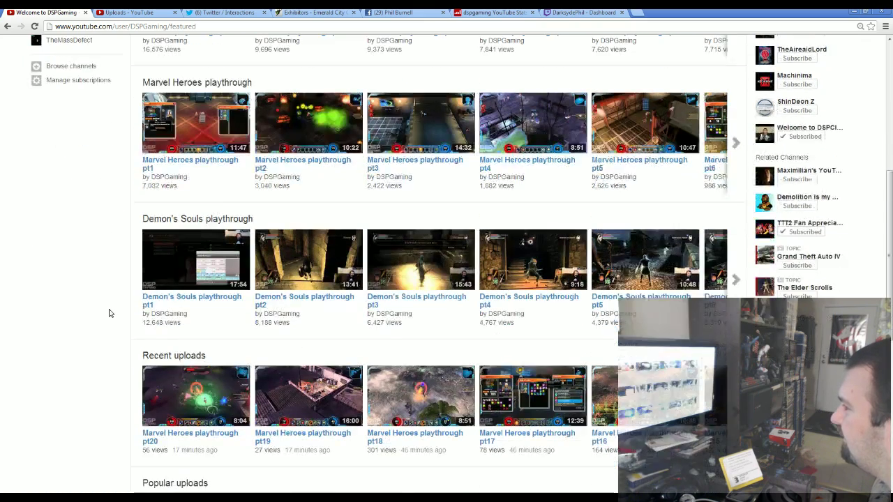
scroll(109, 313, down, 1)
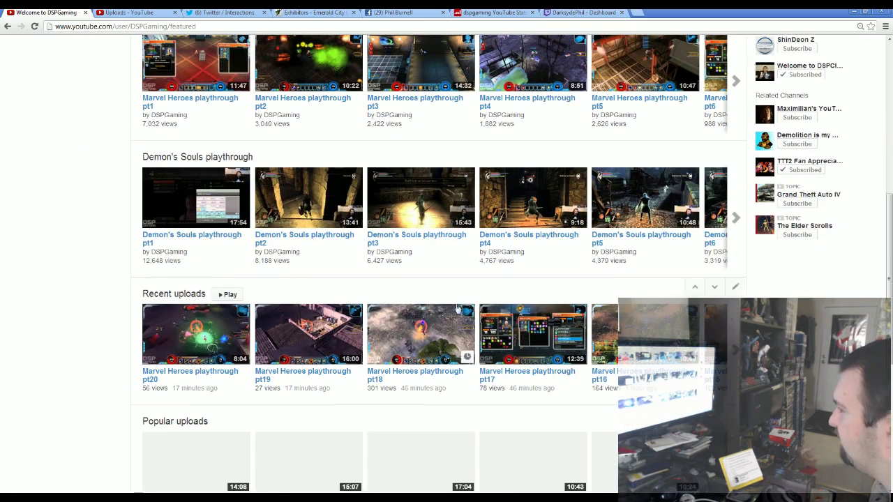
click(694, 287)
click(695, 151)
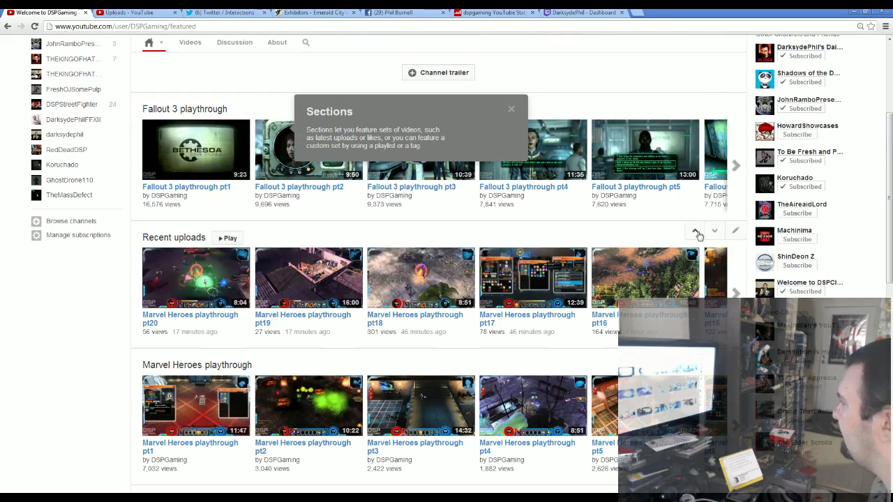
click(694, 230)
scroll(669, 278, up, 2)
scroll(661, 276, up, 2)
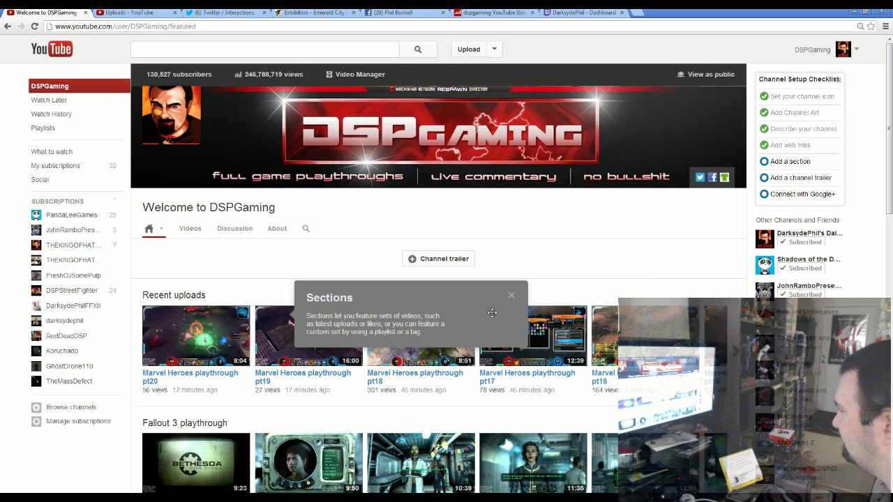
click(511, 297)
mouse_move(733, 291)
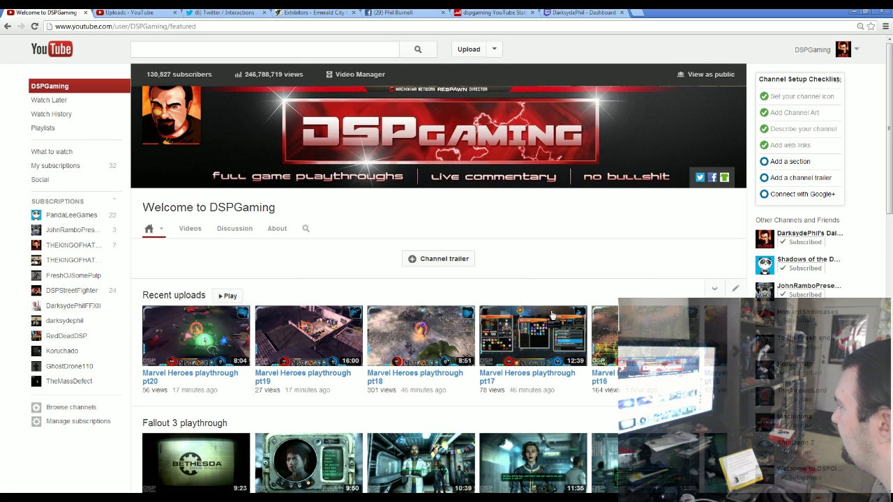
click(733, 292)
scroll(397, 242, down, 2)
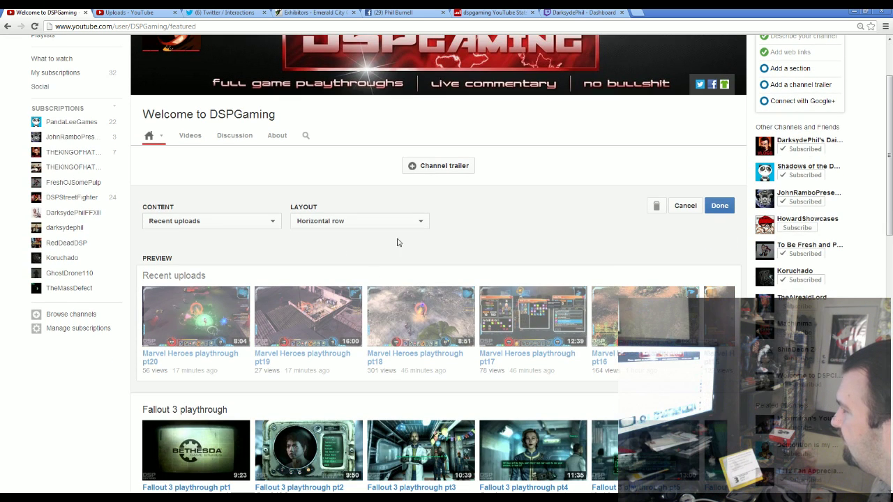
click(417, 226)
click(418, 244)
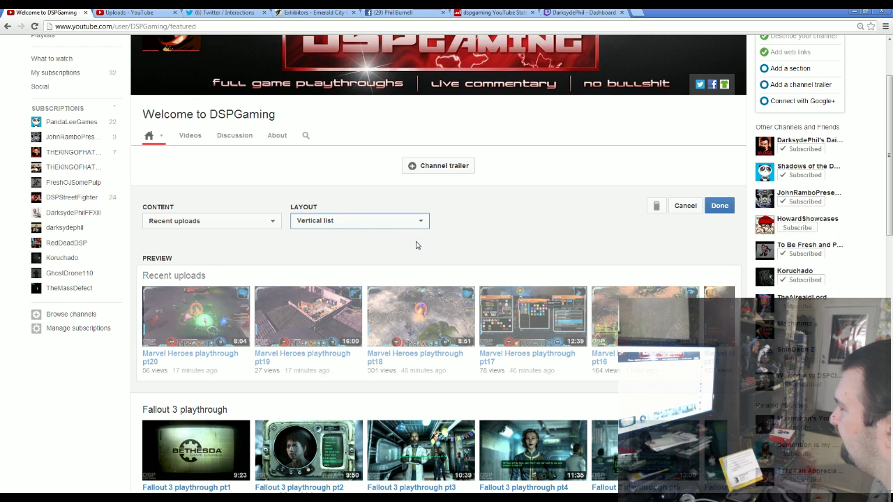
click(263, 222)
click(263, 223)
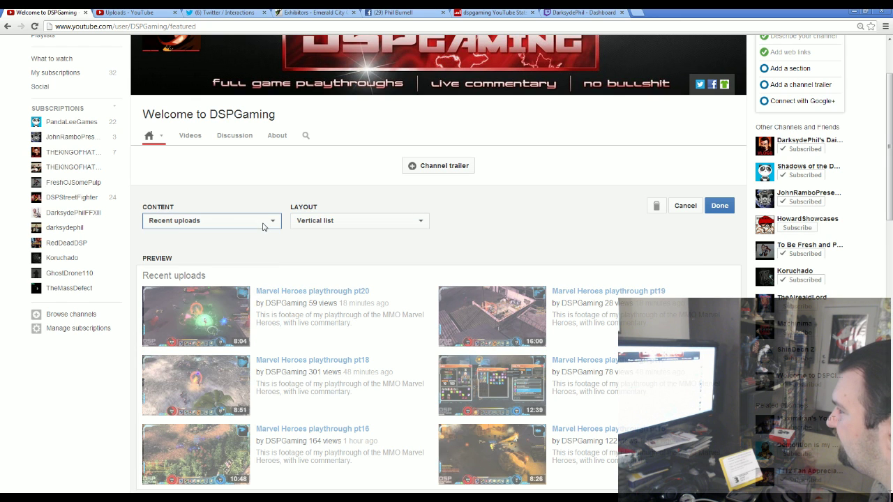
scroll(604, 271, down, 2)
scroll(615, 306, up, 1)
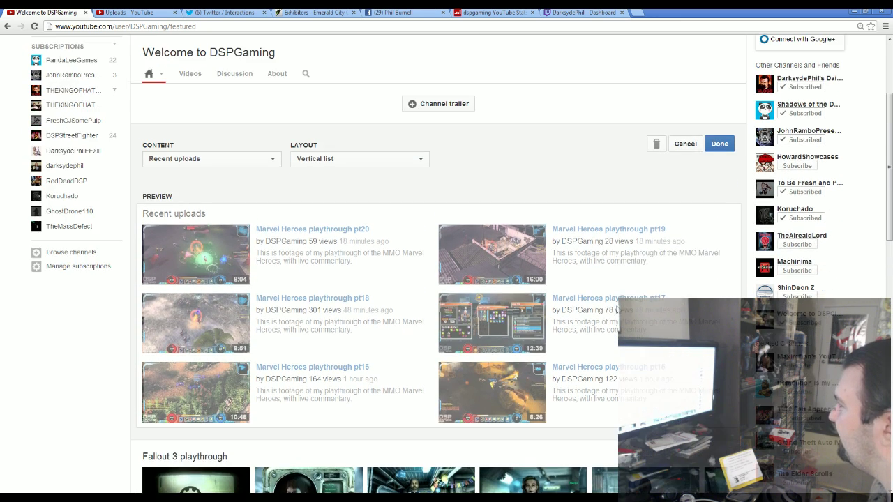
click(722, 151)
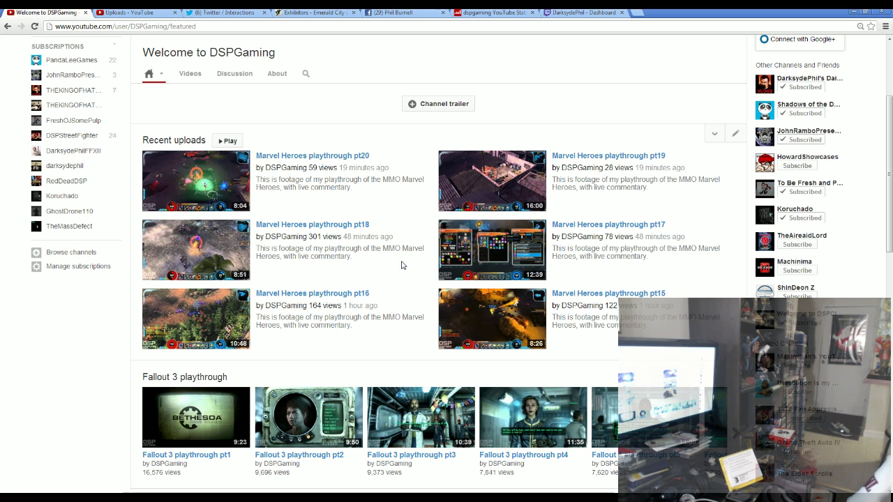
click(735, 138)
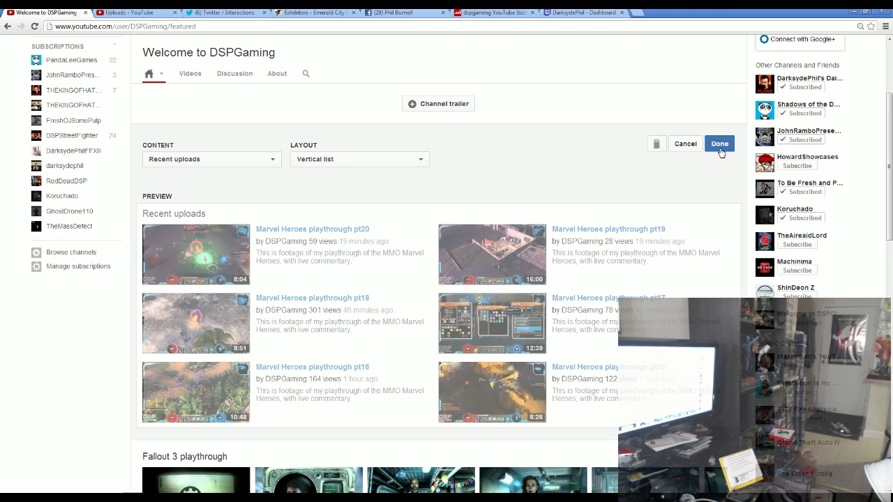
click(366, 160)
click(364, 171)
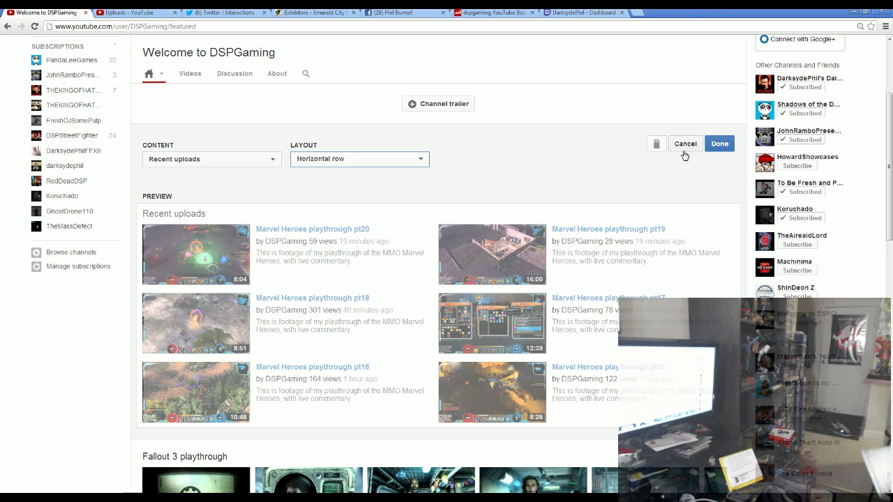
click(719, 144)
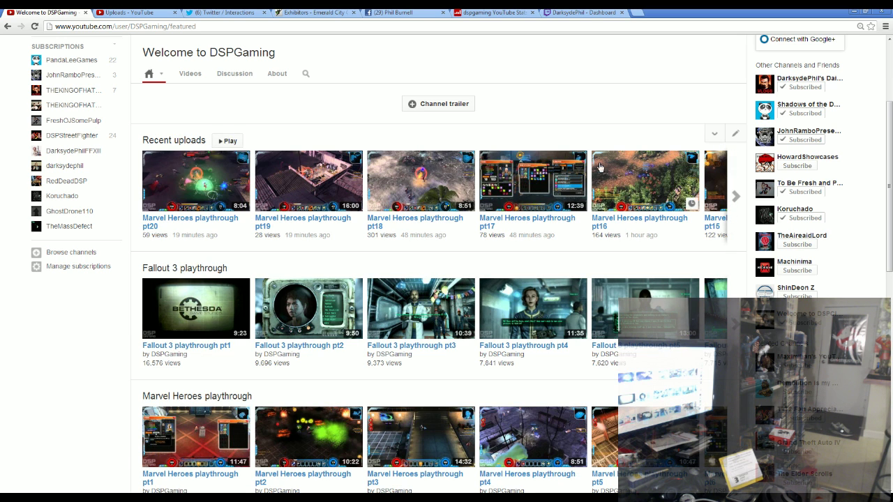
scroll(394, 273, up, 2)
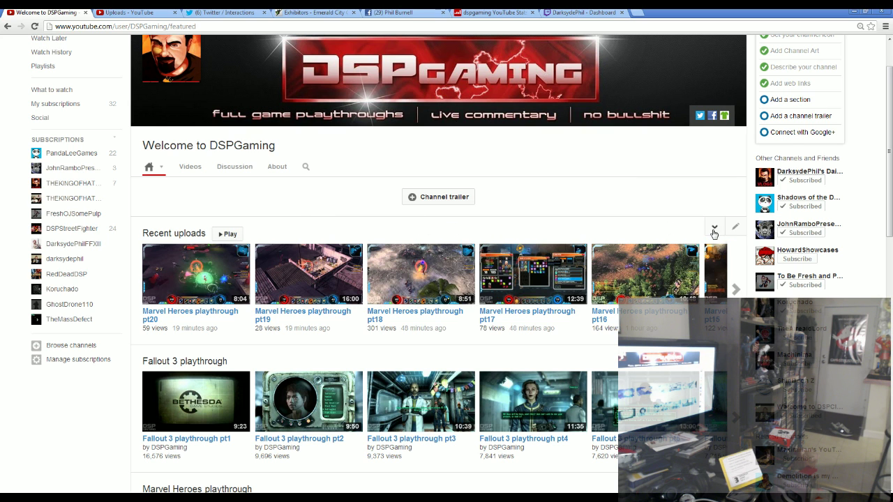
- Scroll through RedDeadDSP's L.A. Noire channel page, then switch back to the DSPGaming home tab
scroll(460, 279, up, 1)
mouse_move(421, 335)
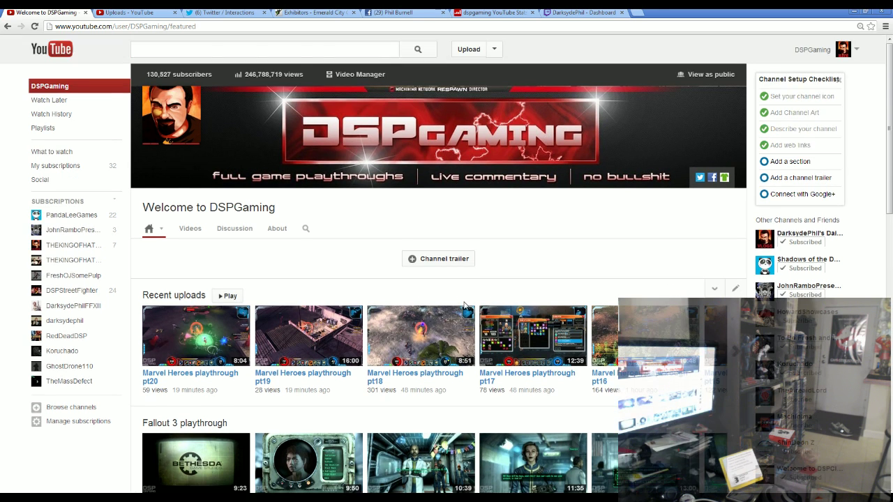
scroll(314, 231, down, 1)
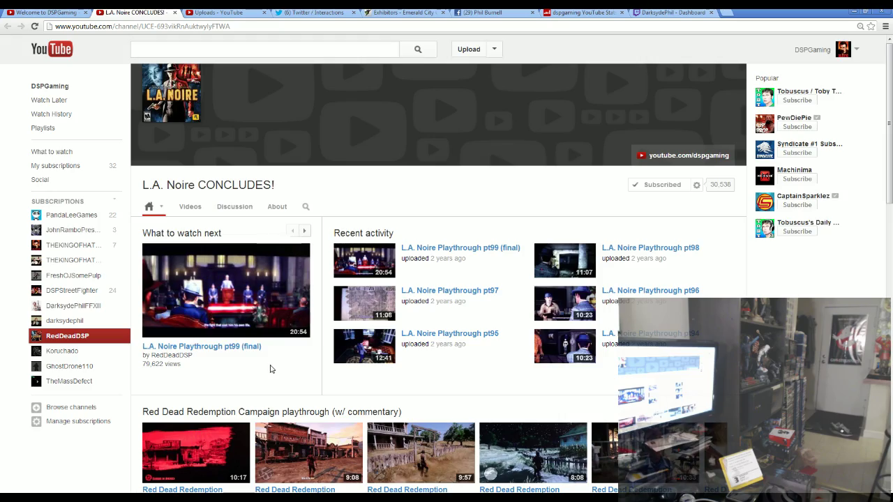
scroll(405, 391, down, 1)
scroll(476, 363, down, 2)
scroll(476, 362, down, 4)
scroll(479, 364, down, 1)
scroll(478, 364, up, 1)
scroll(415, 352, up, 8)
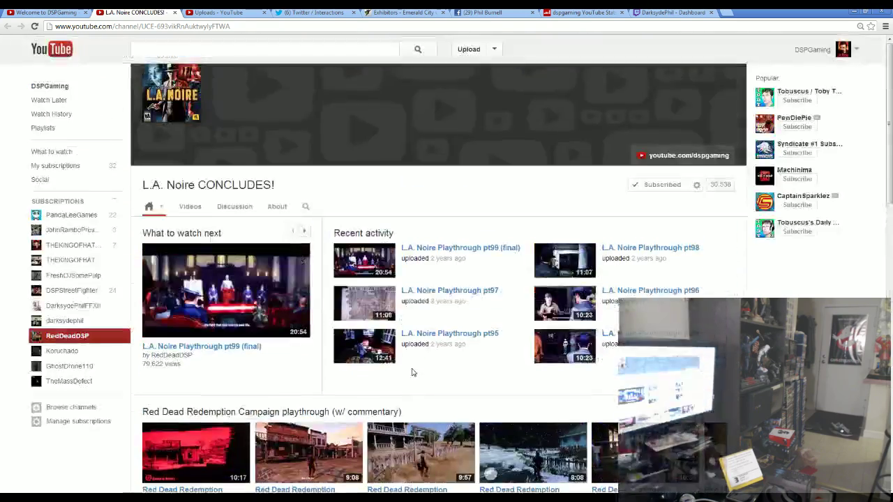
scroll(412, 373, down, 1)
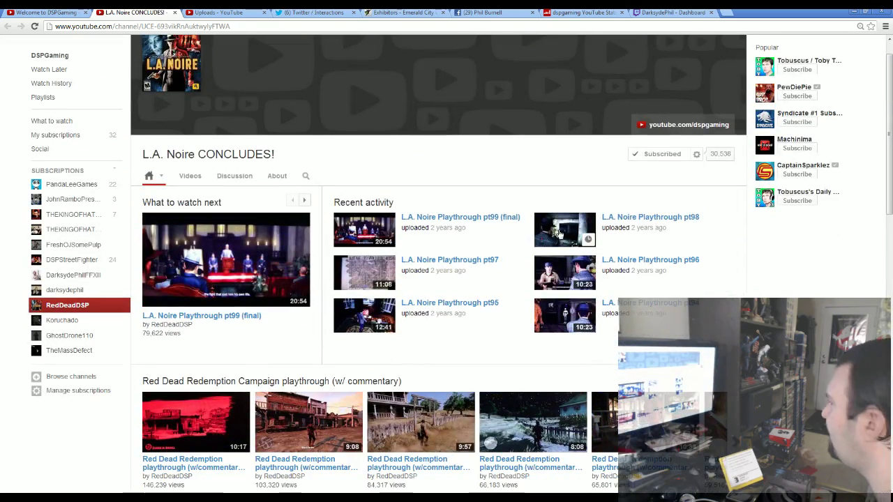
click(238, 12)
click(46, 12)
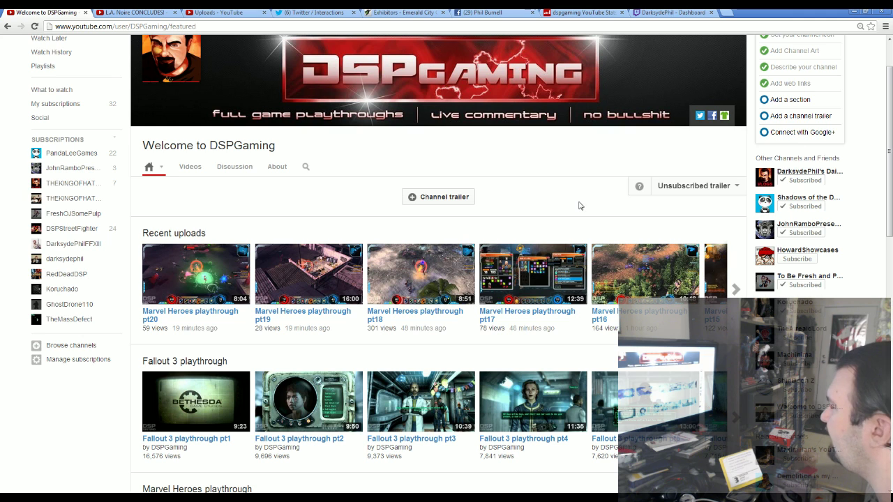
click(737, 187)
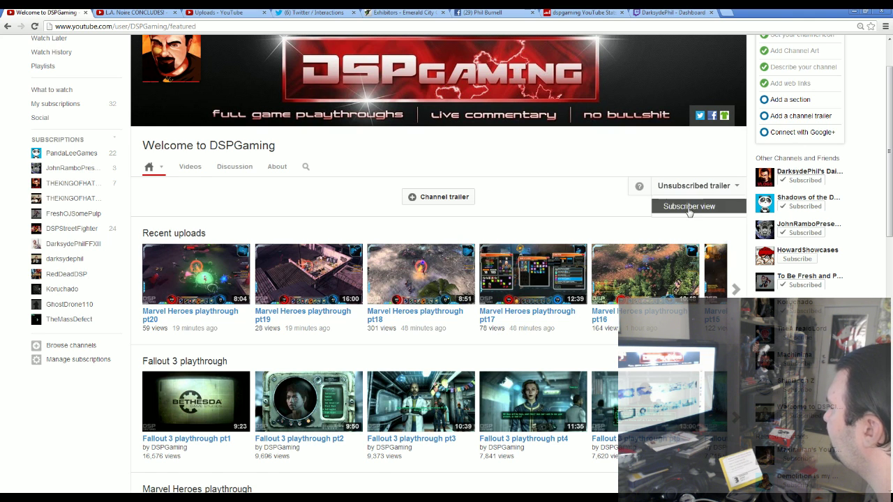
click(725, 207)
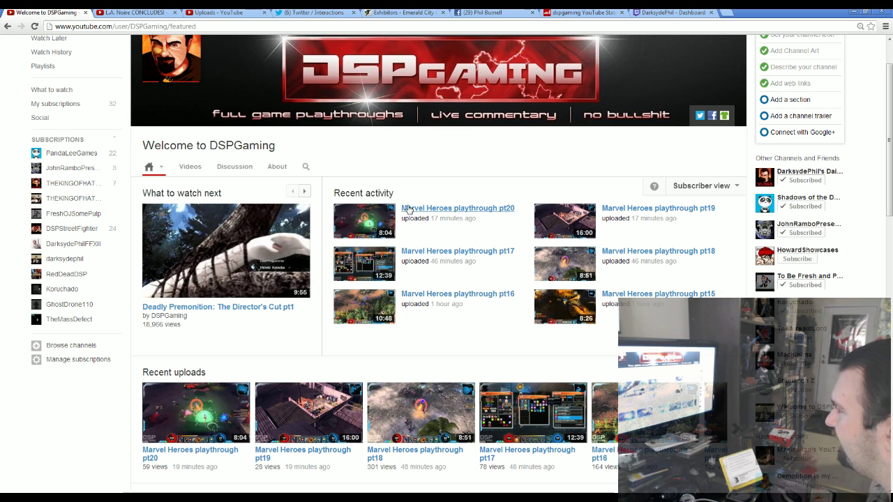
click(296, 196)
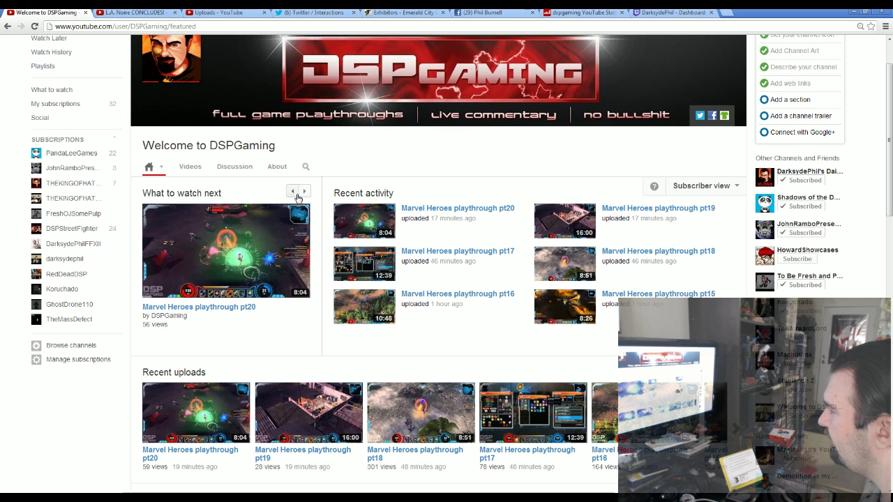
click(294, 198)
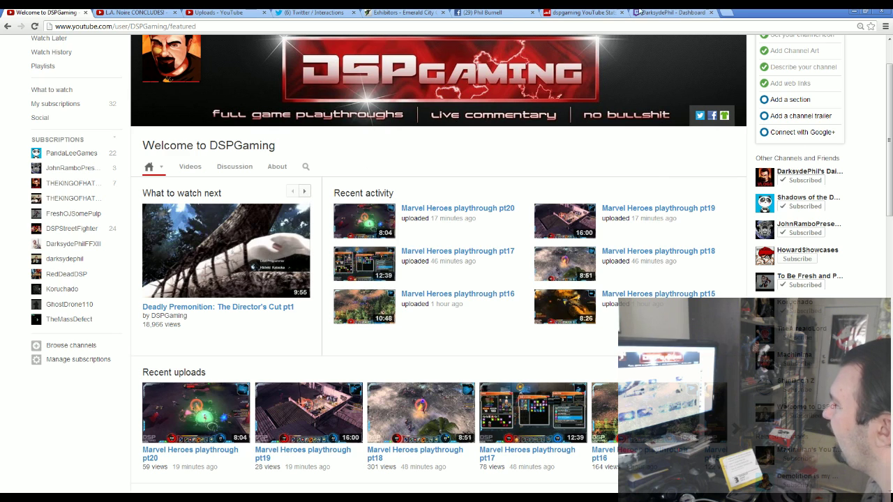
click(673, 11)
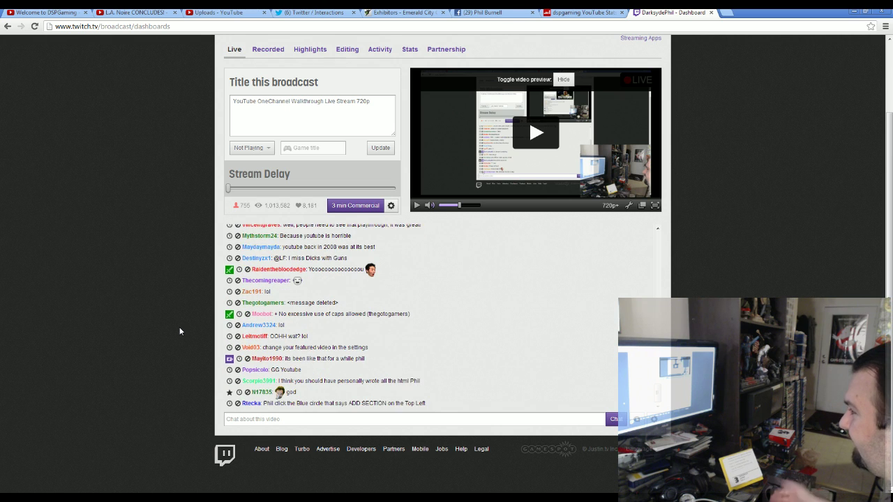
click(42, 12)
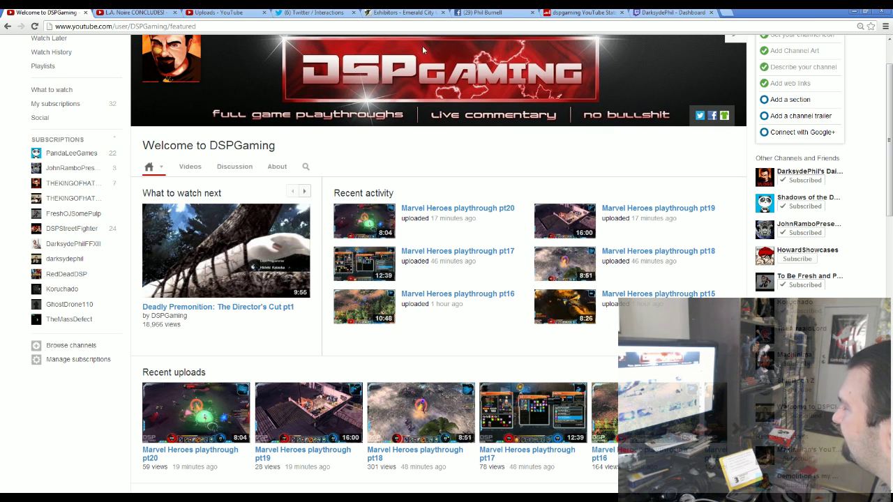
click(683, 12)
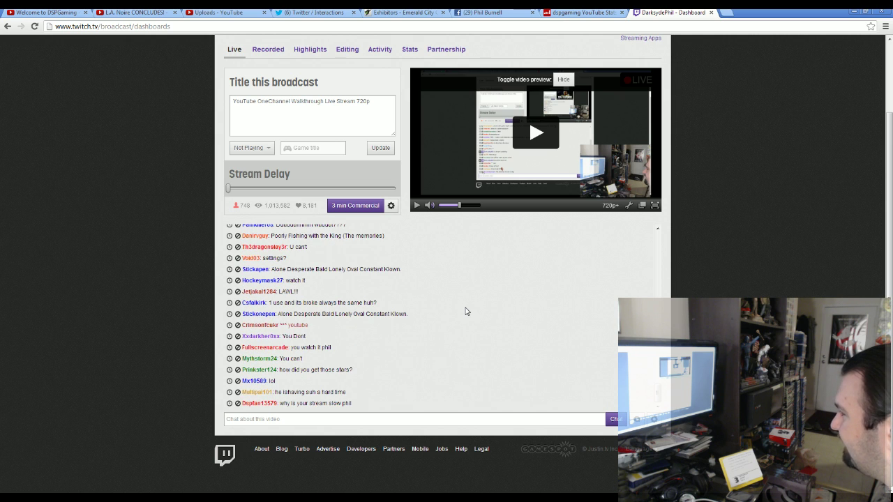
click(61, 12)
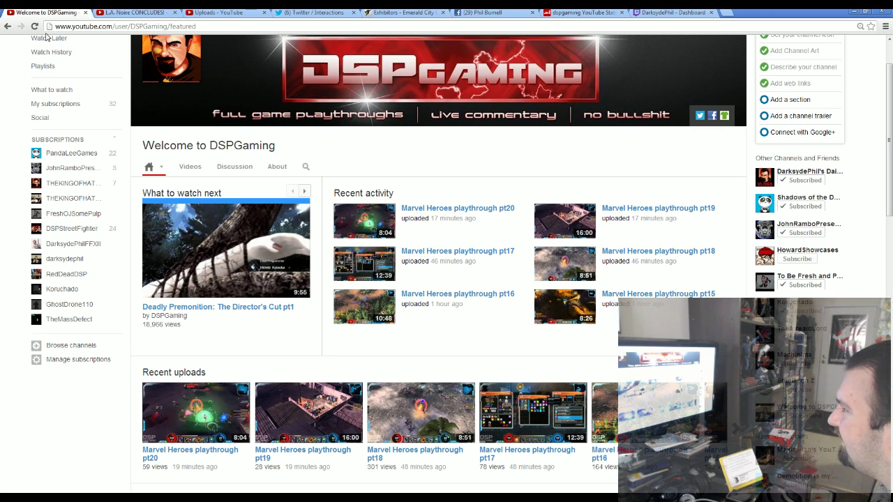
key(F5)
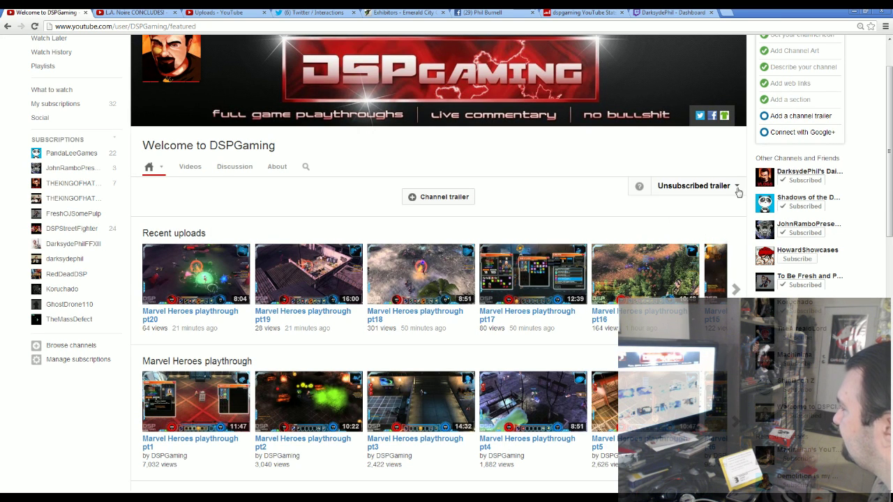
- Preview the channel home as a subscriber, then return to the non-subscriber view
click(737, 188)
click(694, 204)
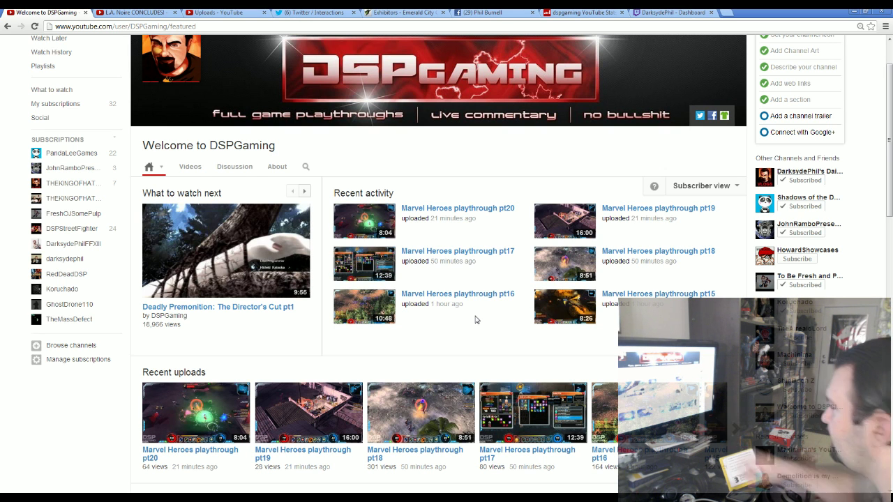
scroll(471, 328, down, 3)
mouse_move(432, 306)
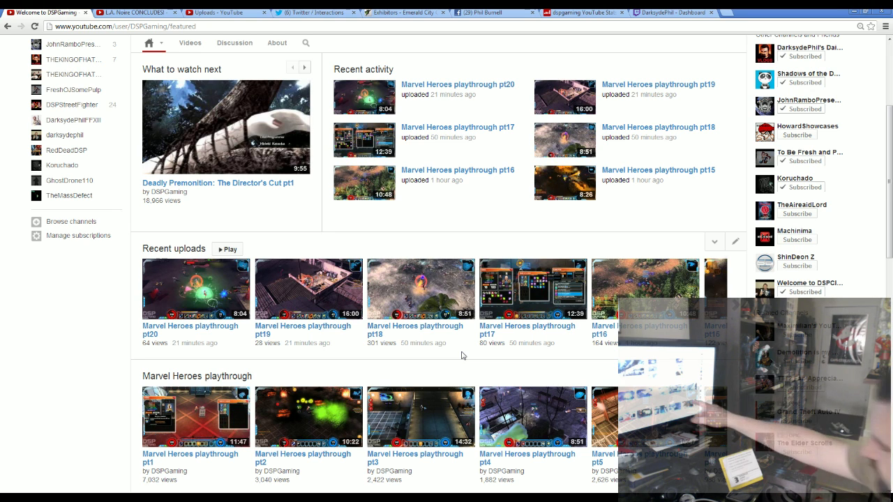
scroll(461, 356, up, 3)
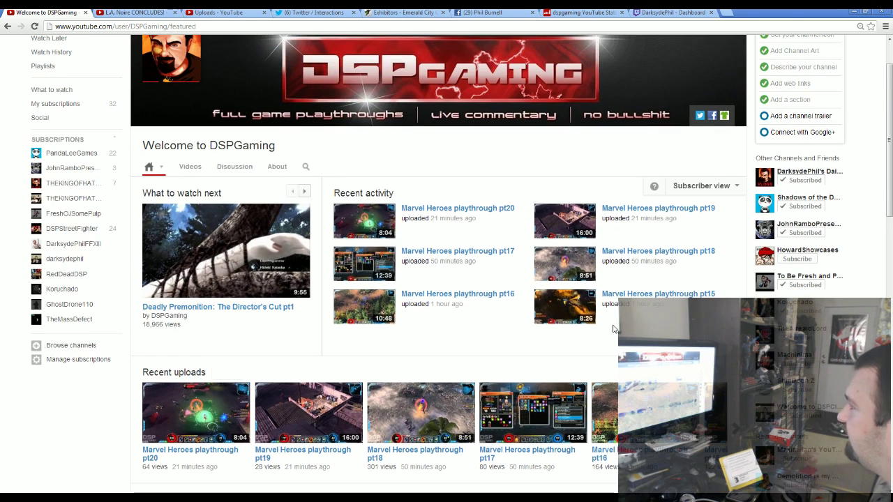
click(716, 187)
click(716, 205)
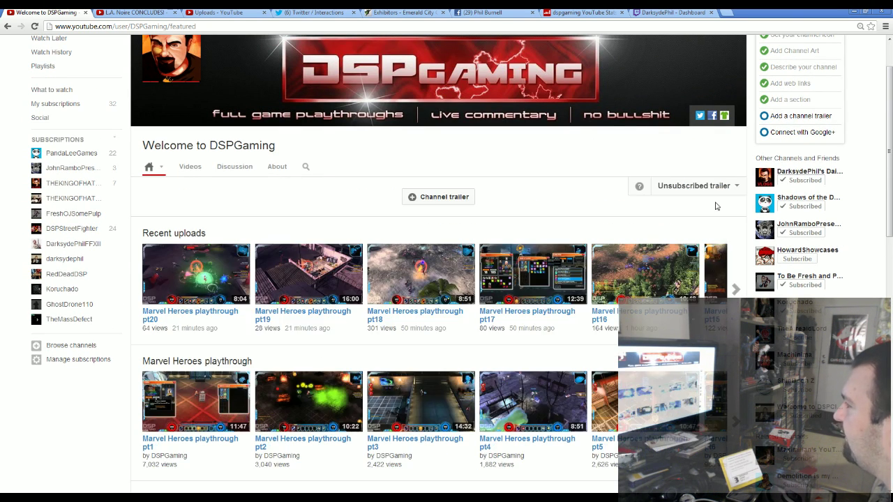
scroll(525, 388, down, 2)
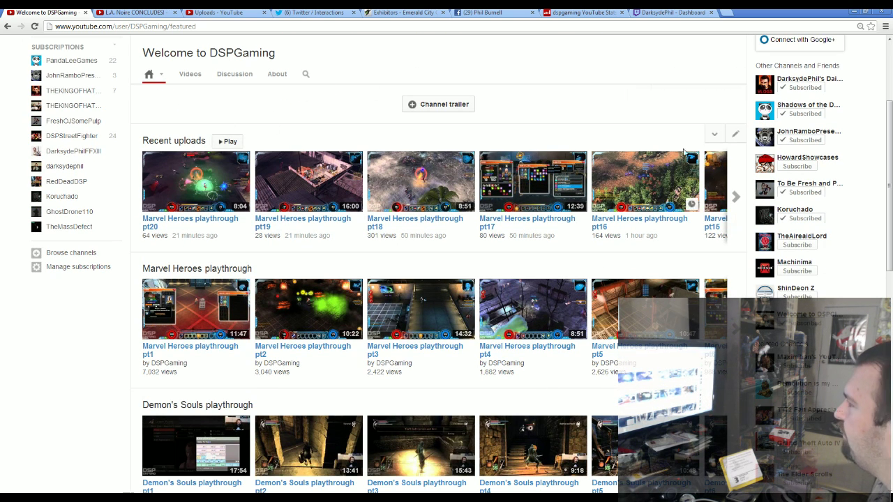
mouse_move(433, 141)
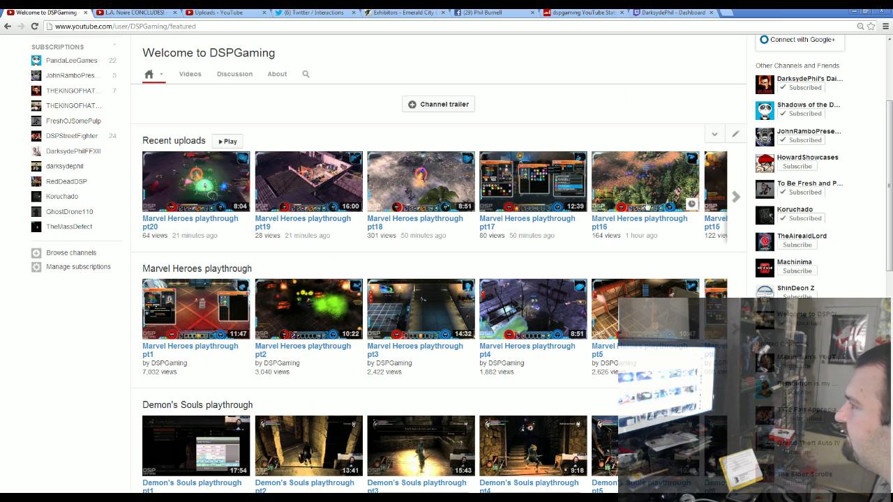
scroll(648, 342, up, 2)
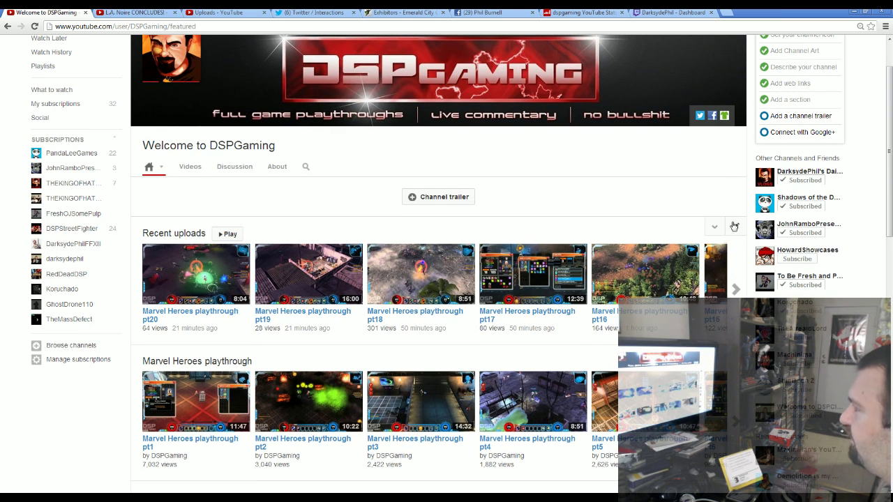
- Open and cancel the Recent uploads editor, choose subscriber view, and check the Twitch dashboard
click(735, 230)
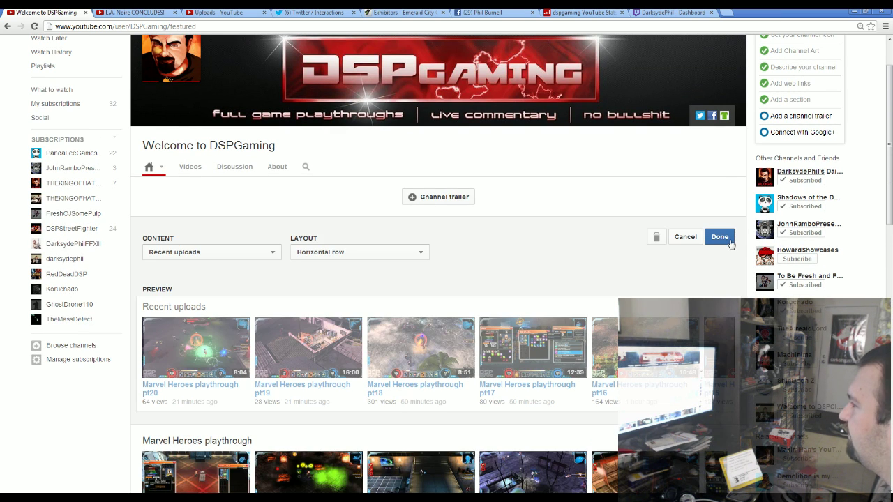
click(685, 237)
click(717, 185)
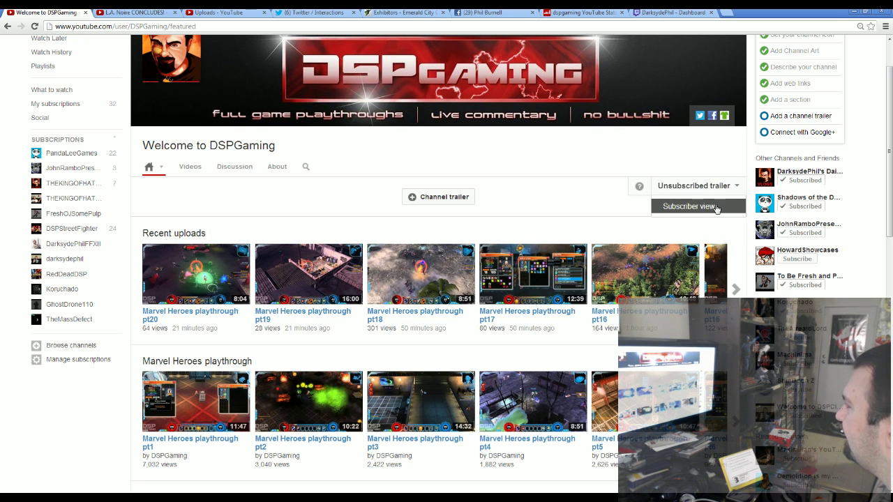
click(687, 207)
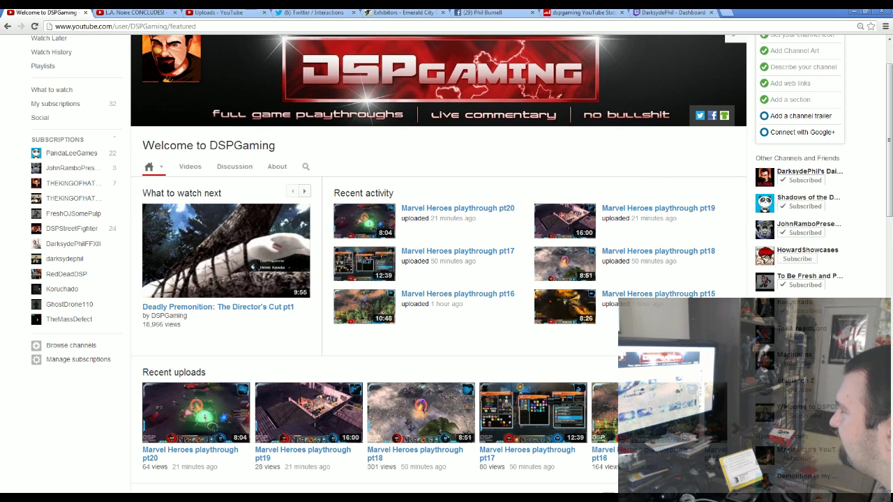
key(ctrl+9)
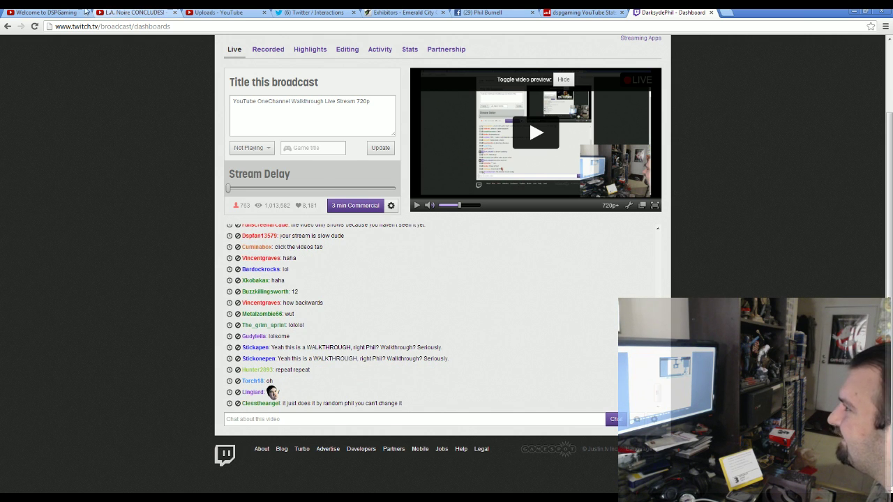
click(46, 12)
- Open DSPGaming's Videos page and close the channel editing menu without changes
click(189, 169)
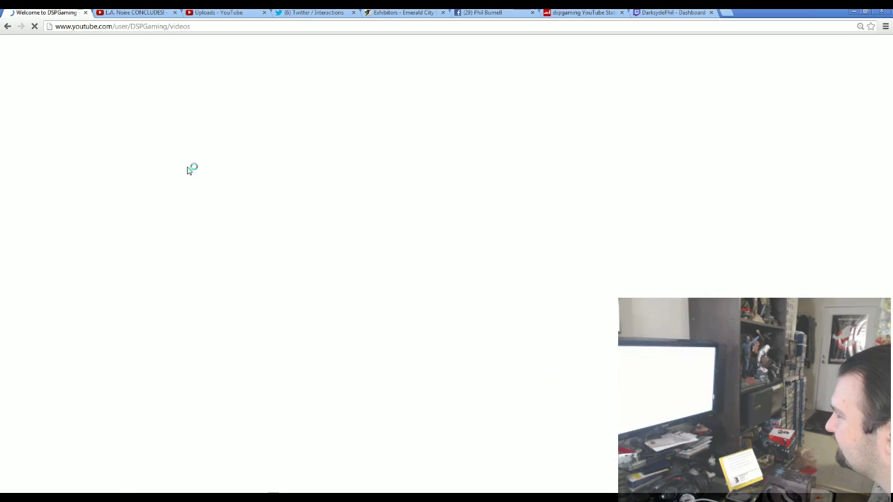
scroll(463, 260, down, 3)
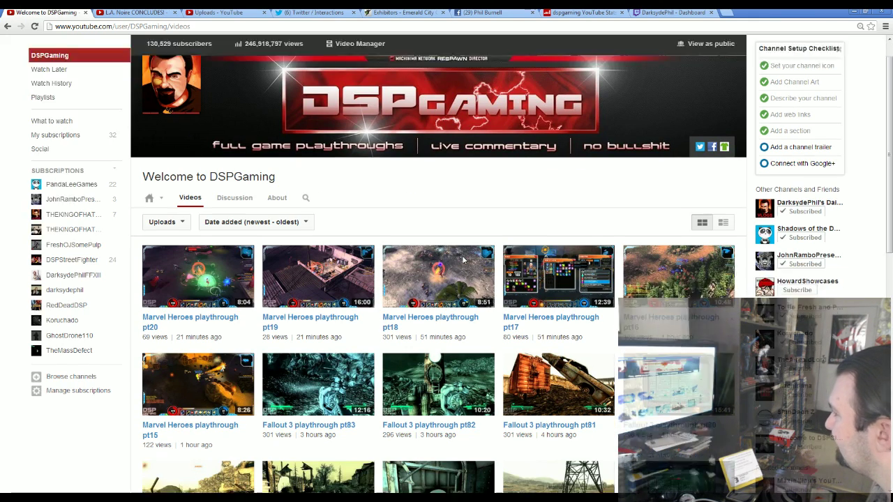
mouse_move(739, 111)
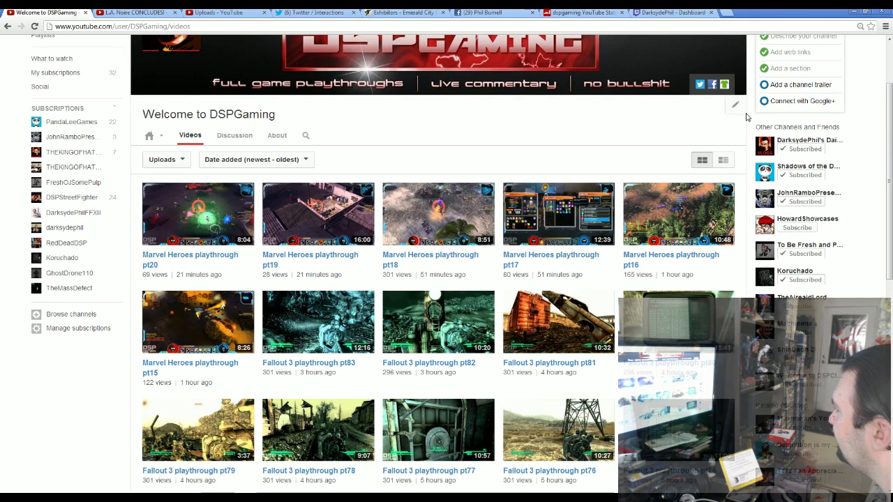
click(732, 106)
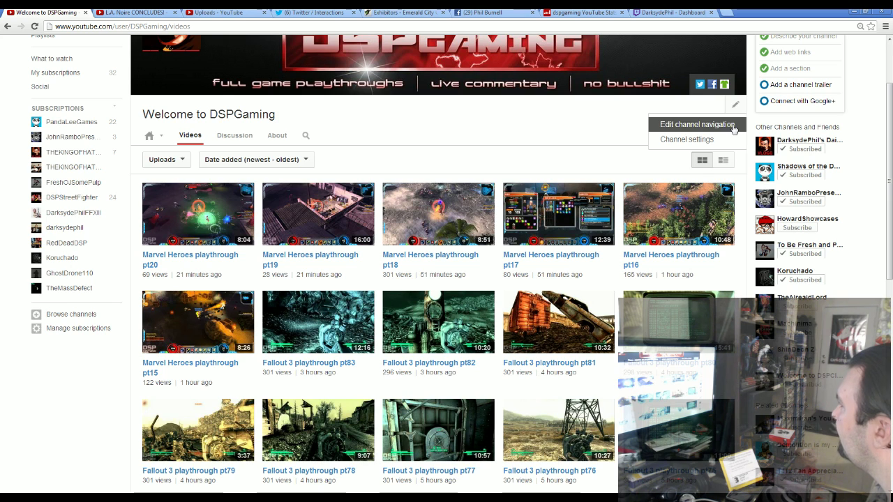
click(542, 132)
mouse_move(558, 213)
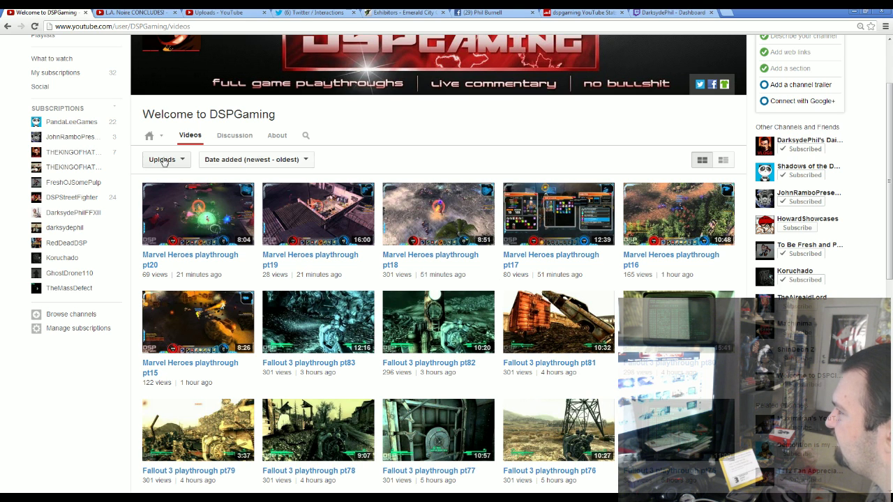
- Check the Twitch stream chat, then return to the DSPGaming channel home page
click(697, 12)
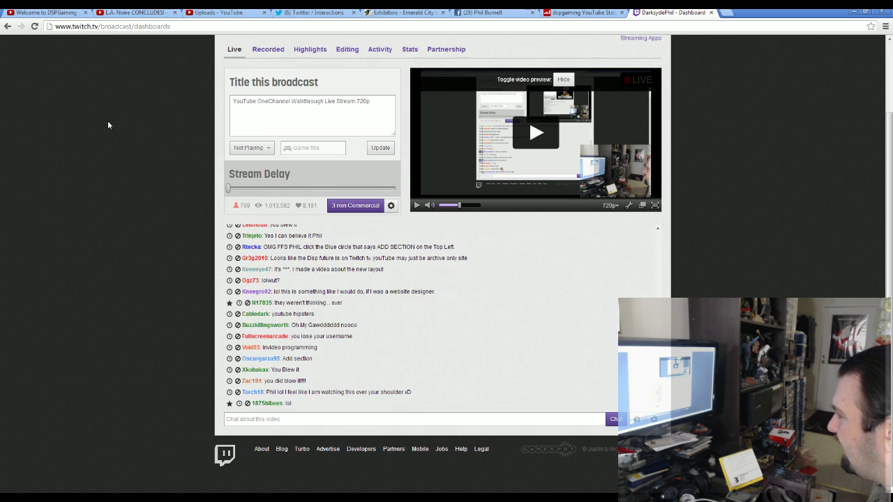
key(ctrl+Tab)
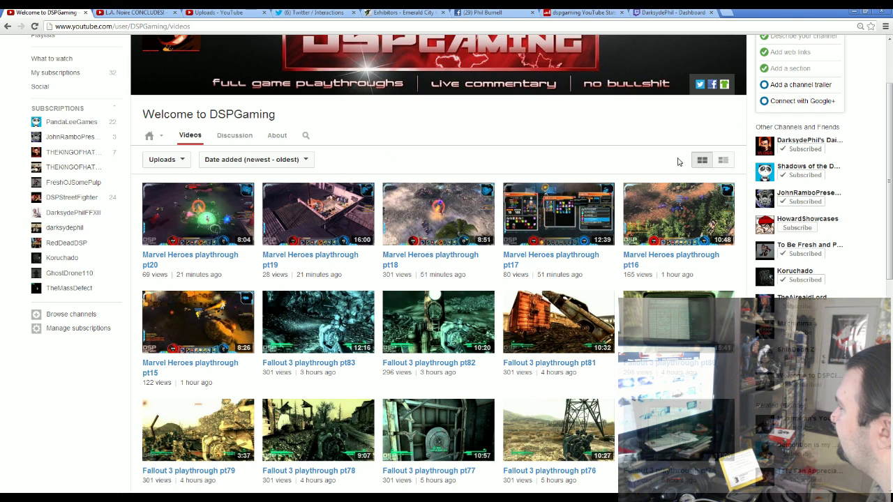
click(148, 136)
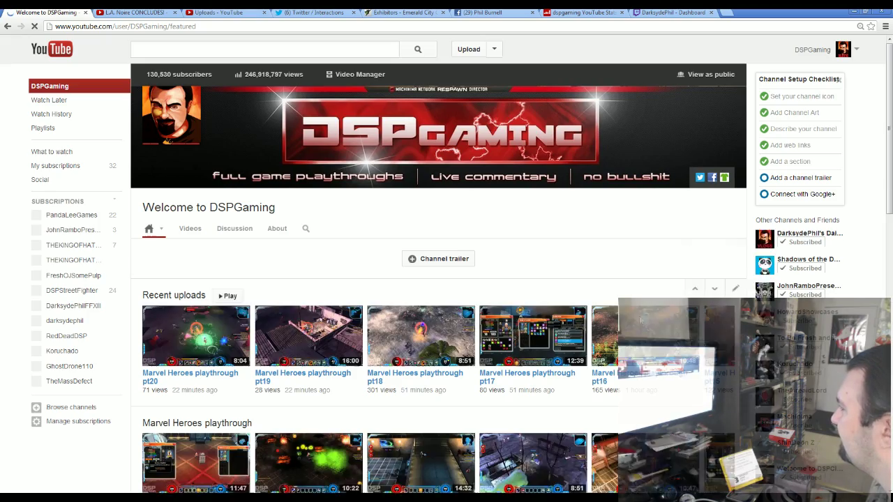
- Add a new section at the bottom of the home page and view its content types
scroll(735, 171, down, 2)
mouse_move(738, 292)
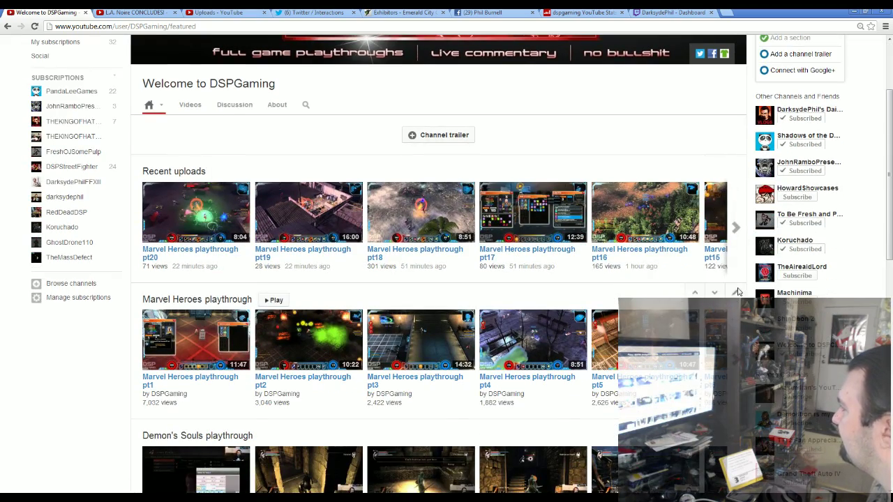
scroll(650, 164, down, 5)
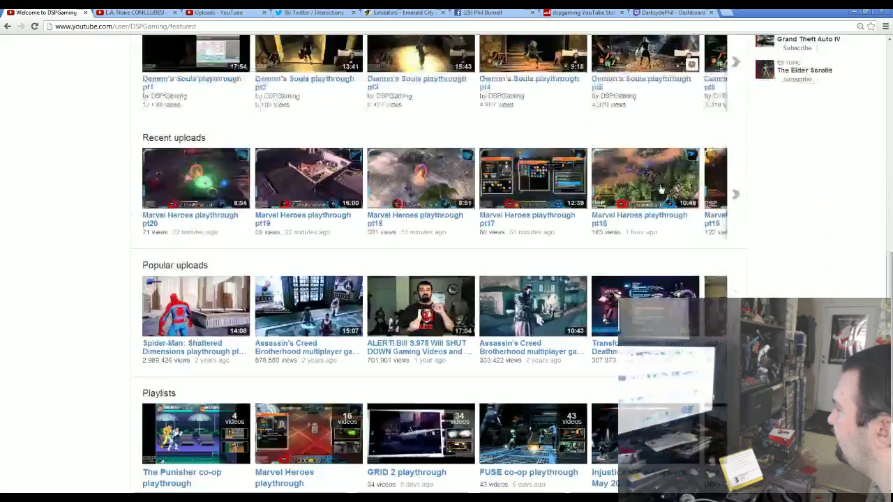
scroll(488, 279, down, 5)
click(462, 358)
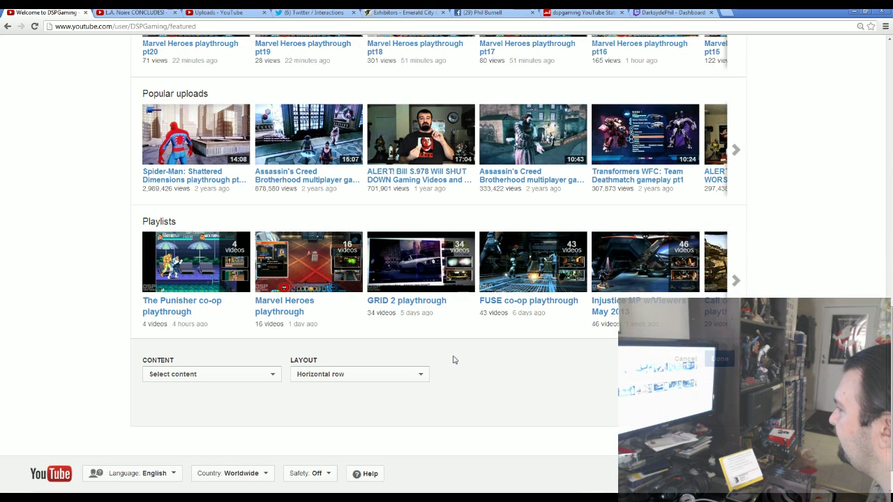
scroll(536, 375, down, 1)
click(271, 334)
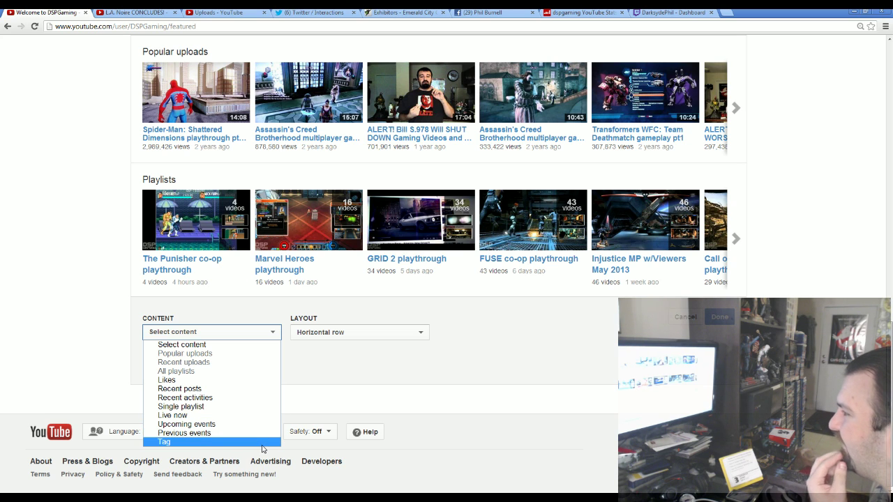
- Try Live now and Upcoming events, then set the section content to Tag
click(261, 416)
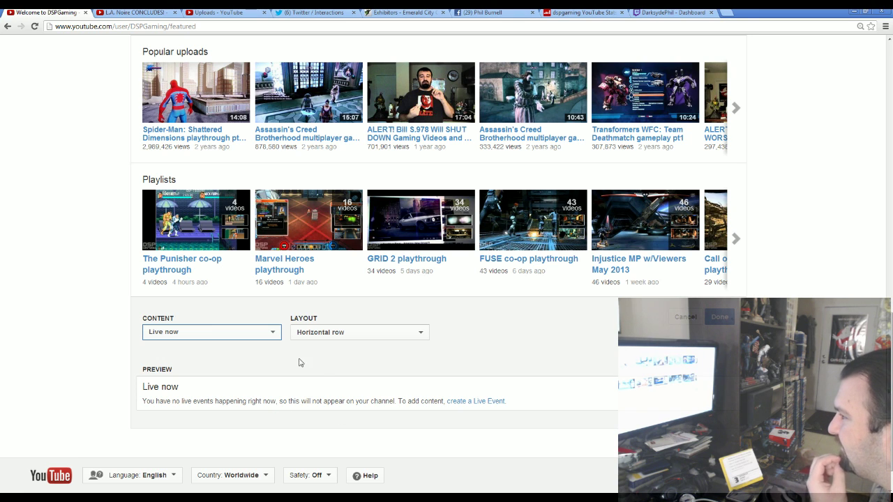
click(273, 335)
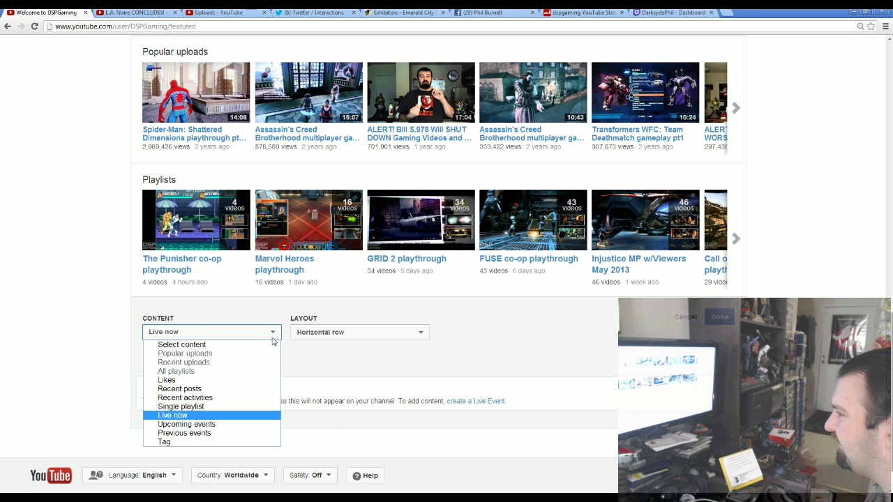
click(261, 424)
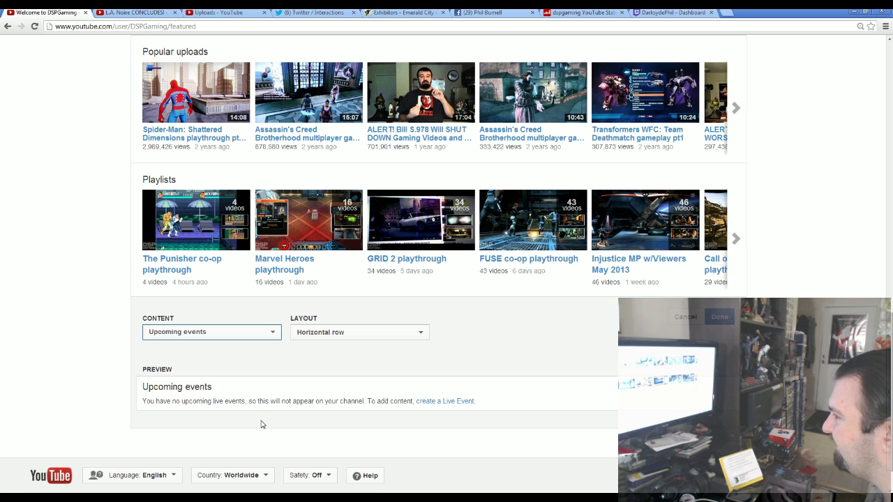
click(265, 339)
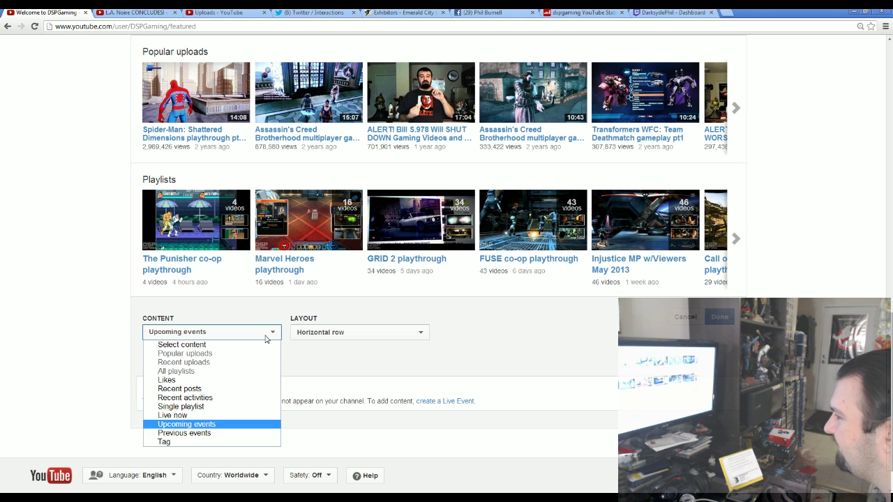
click(259, 441)
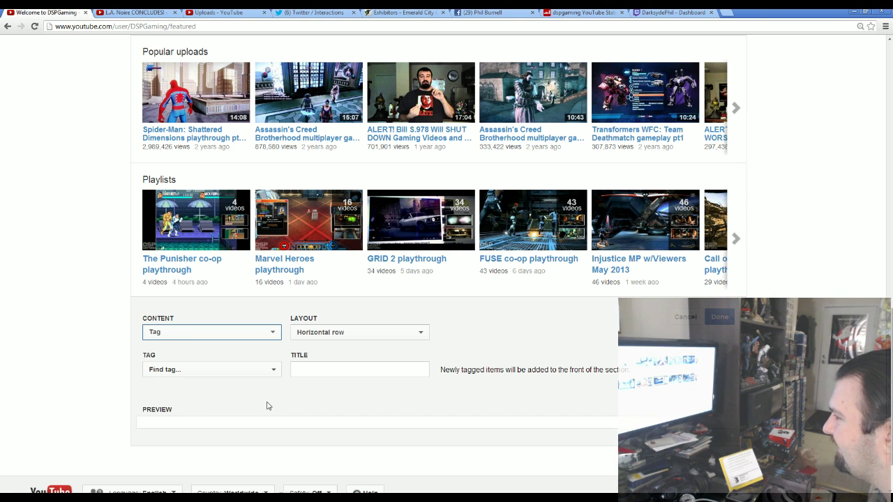
- Browse the channel's available tags in the Find tag list, then close it
scroll(271, 404, down, 2)
click(274, 312)
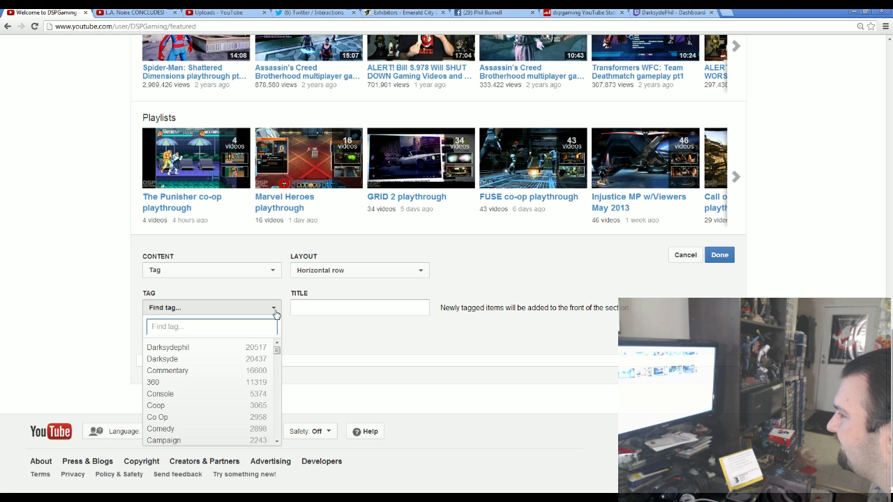
mouse_move(277, 353)
mouse_down()
mouse_move(274, 383)
mouse_move(278, 346)
mouse_up()
click(273, 308)
- Switch the section content to Recent posts, then Recent activities, and review the Layout options
click(275, 271)
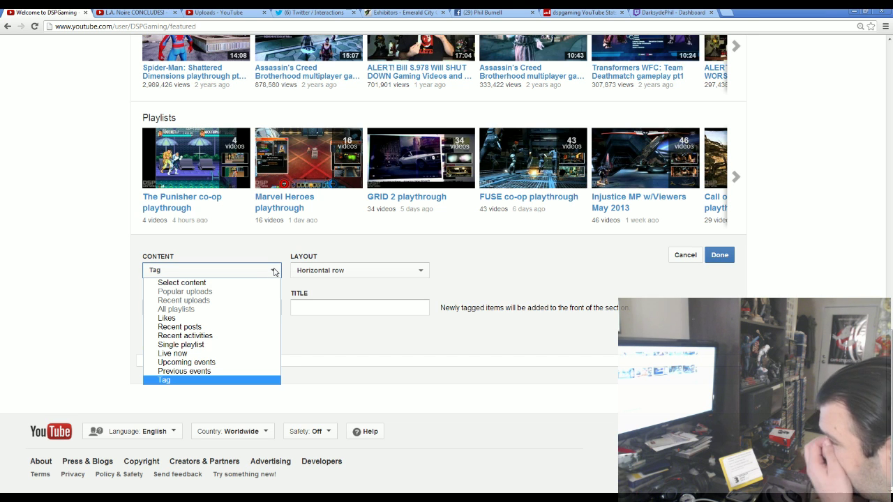
click(268, 327)
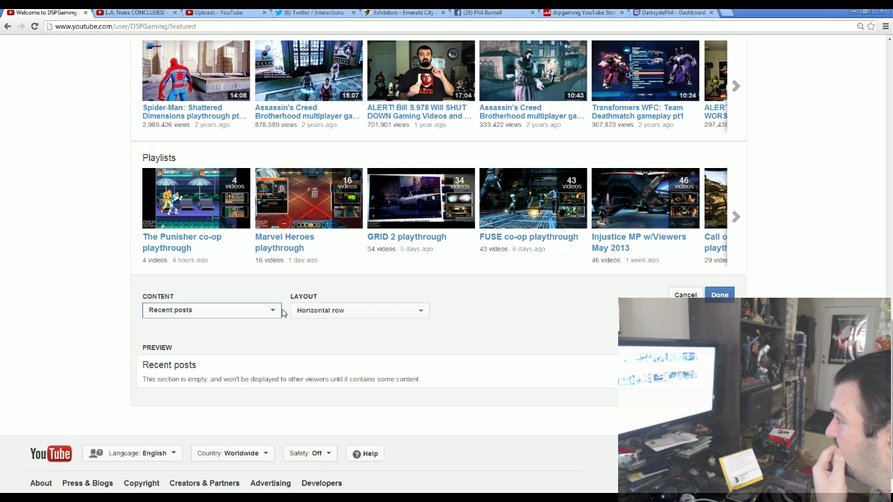
click(258, 315)
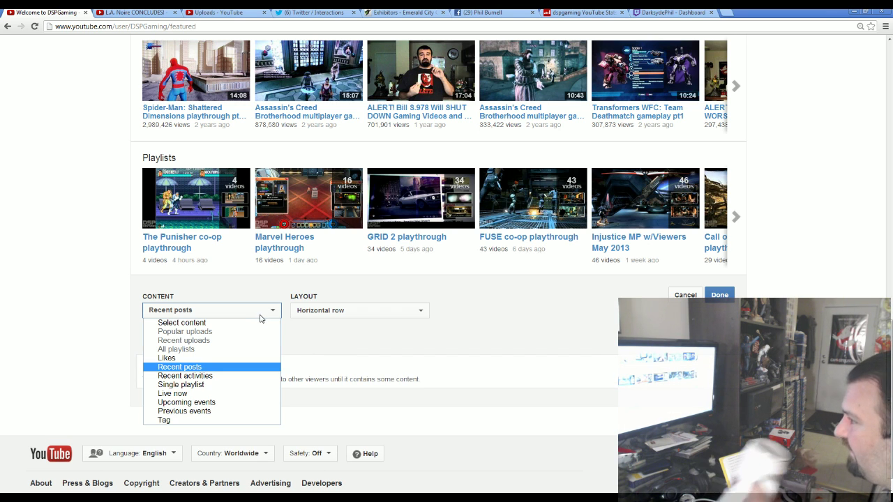
click(259, 376)
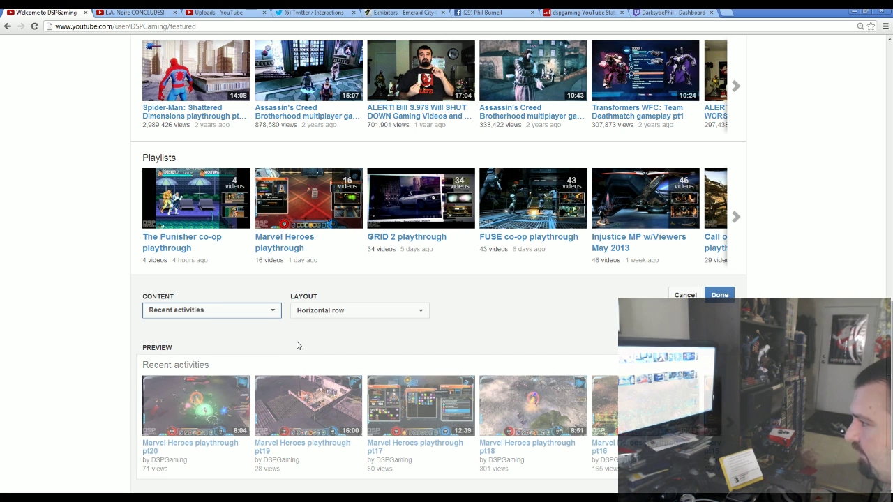
scroll(297, 347, down, 3)
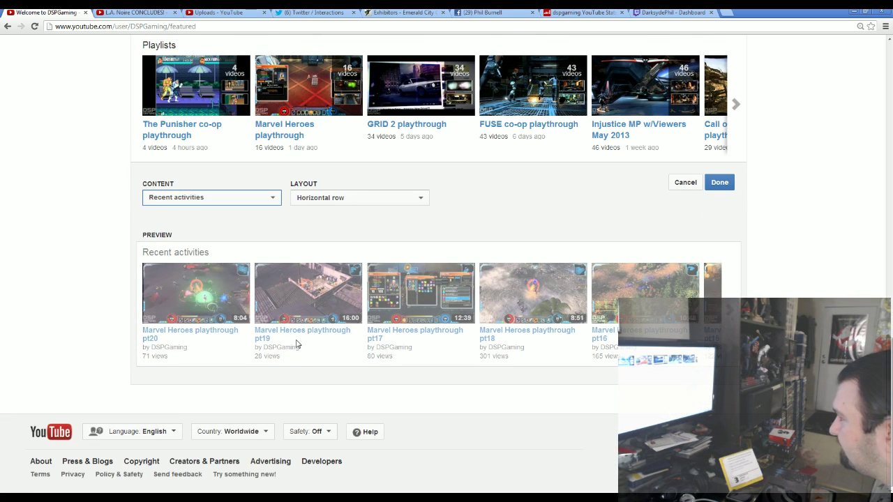
scroll(320, 376, up, 4)
scroll(349, 374, up, 4)
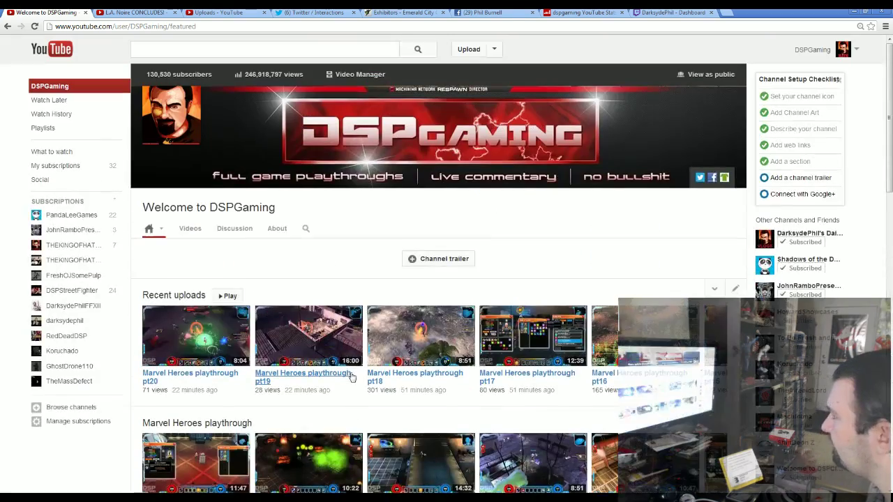
scroll(356, 332, down, 4)
scroll(356, 331, down, 5)
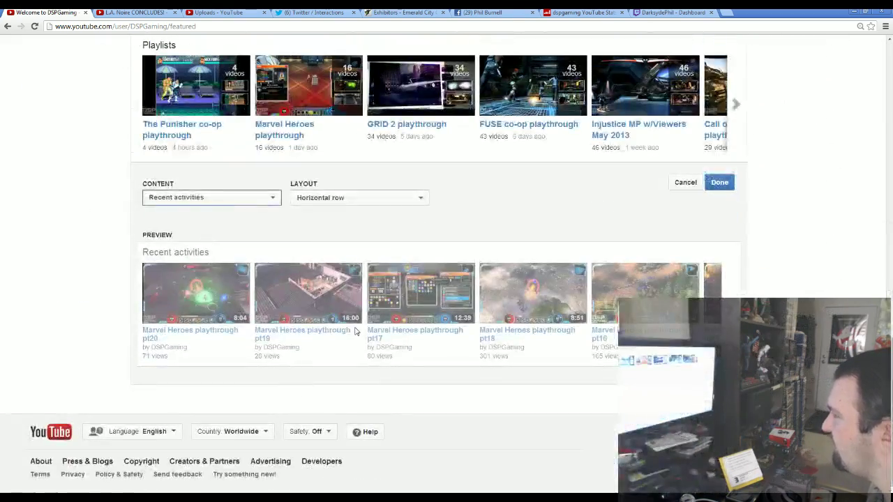
click(382, 201)
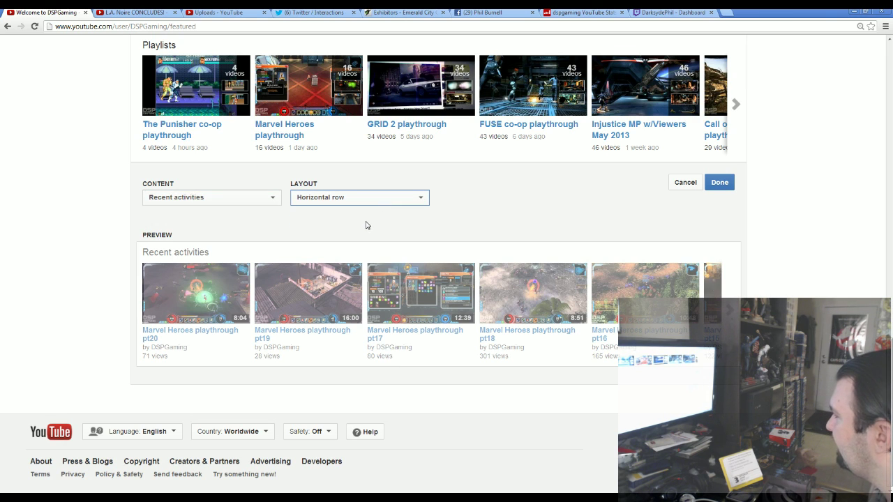
click(265, 200)
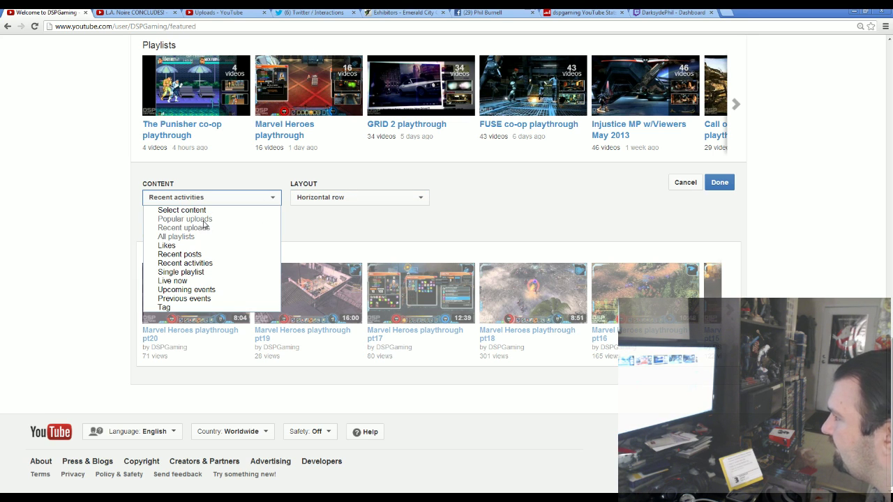
key(Escape)
- Cancel the new section, leaving Popular uploads and Playlists as the last sections
scroll(114, 274, up, 3)
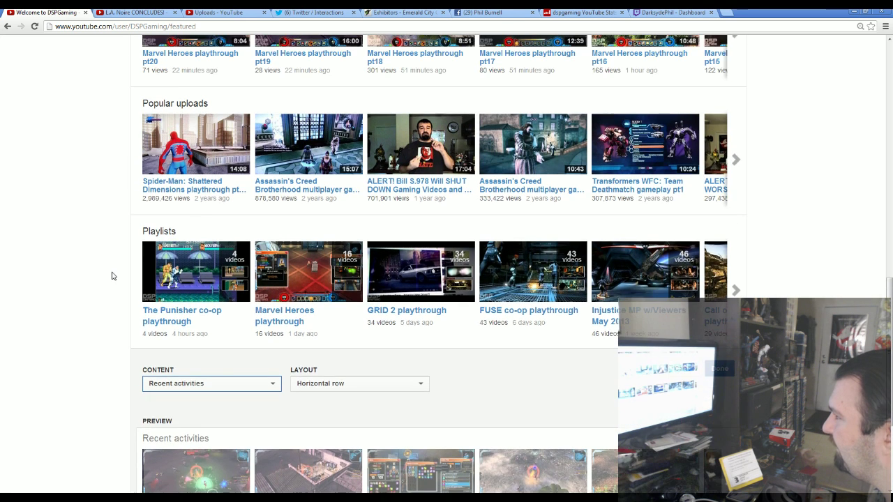
scroll(111, 275, up, 1)
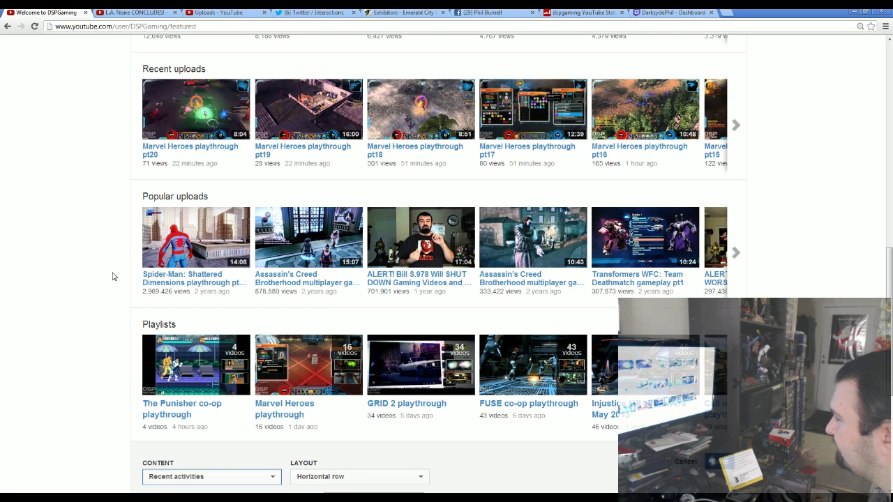
scroll(114, 276, down, 1)
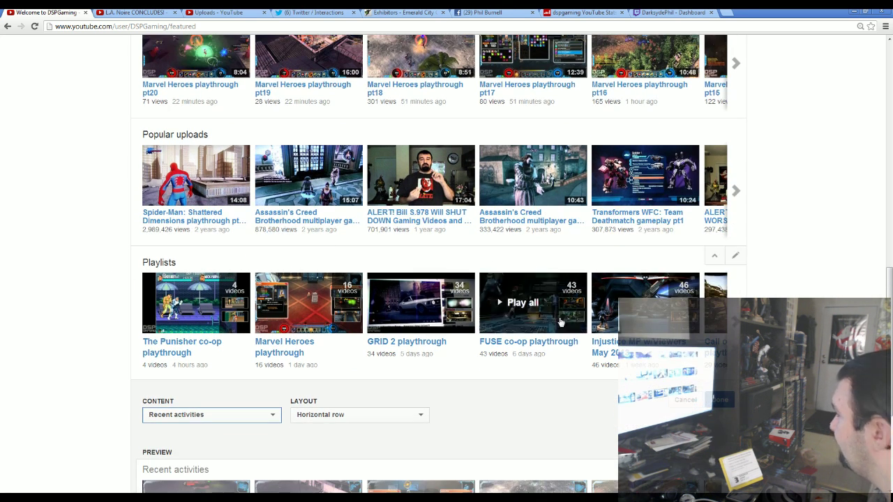
scroll(516, 349, down, 3)
click(683, 184)
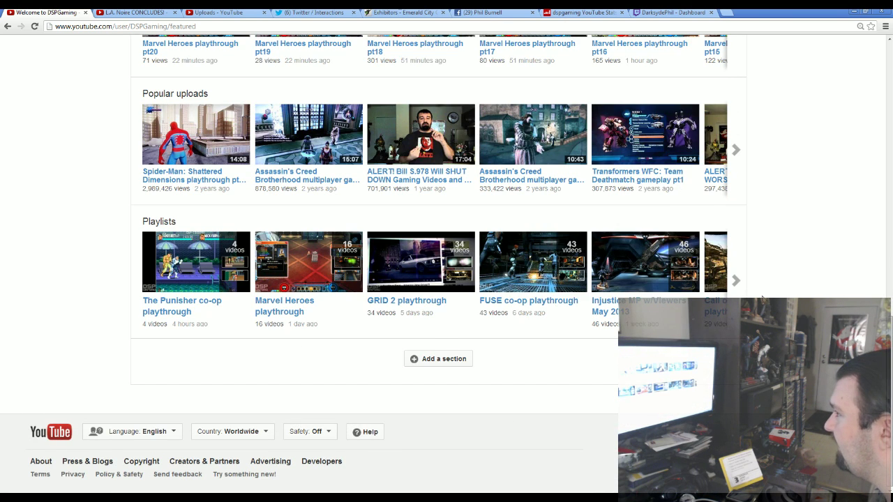
scroll(759, 293, up, 1)
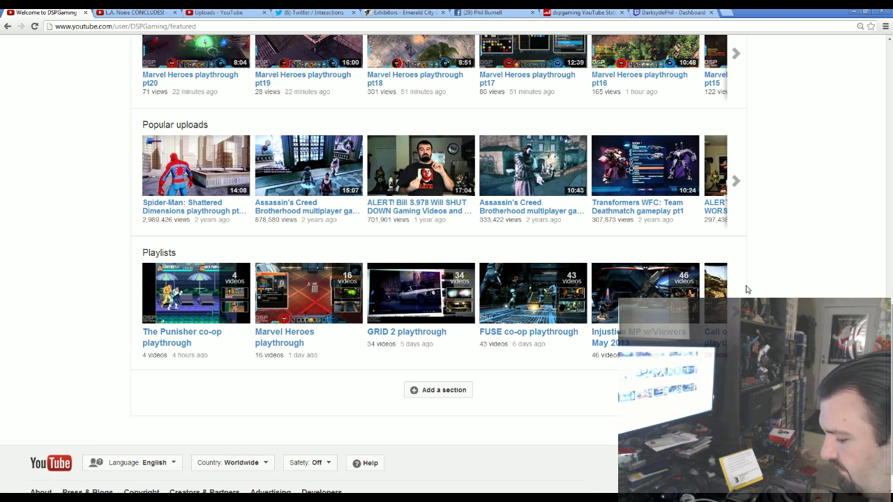